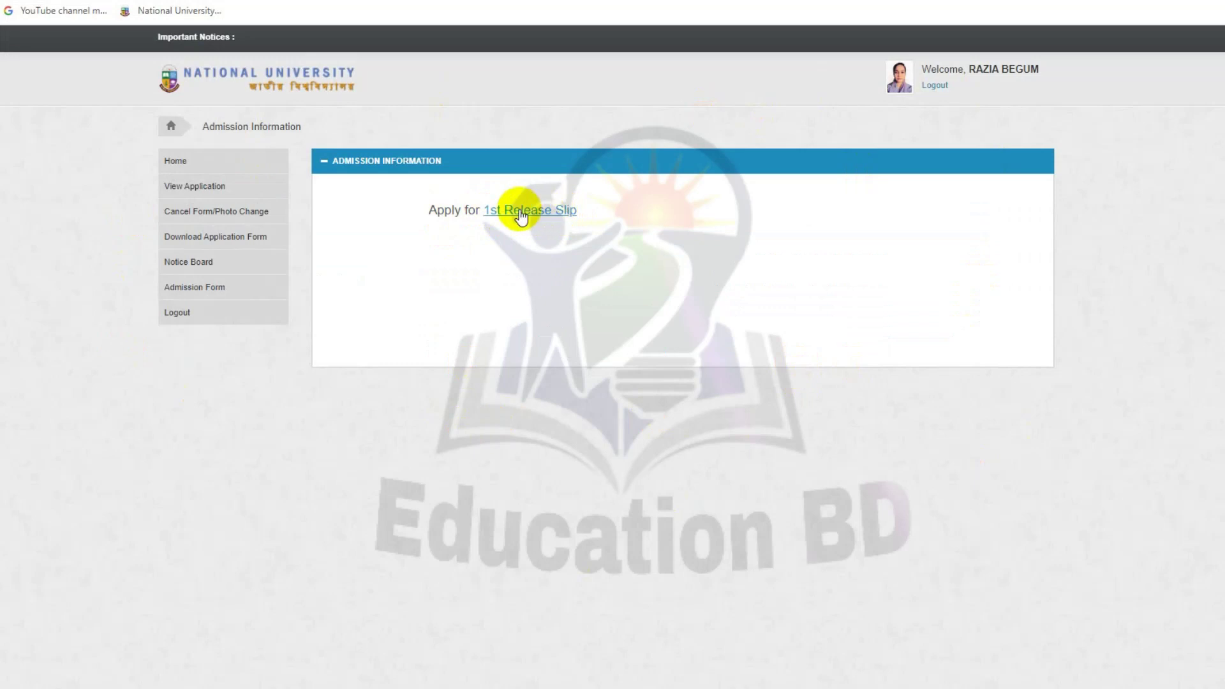
Step: Open the 1st Release Slip application and review the eligible course list
left_click(519, 210)
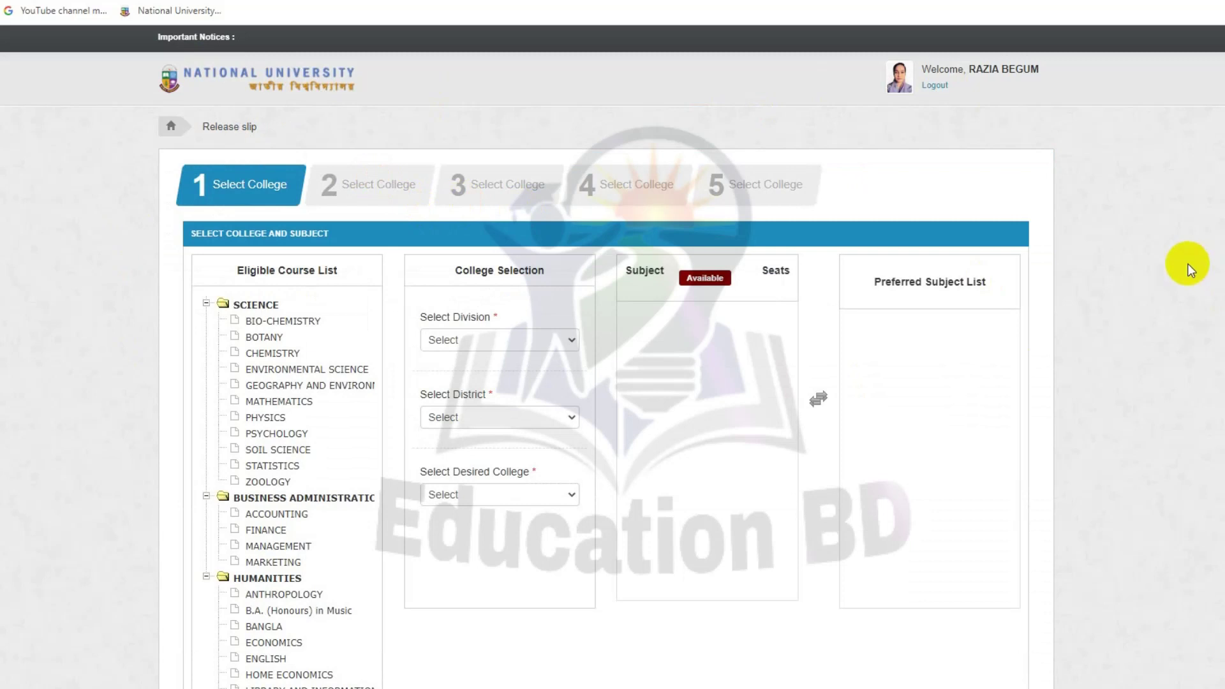
scroll(1188, 263, "down", 1)
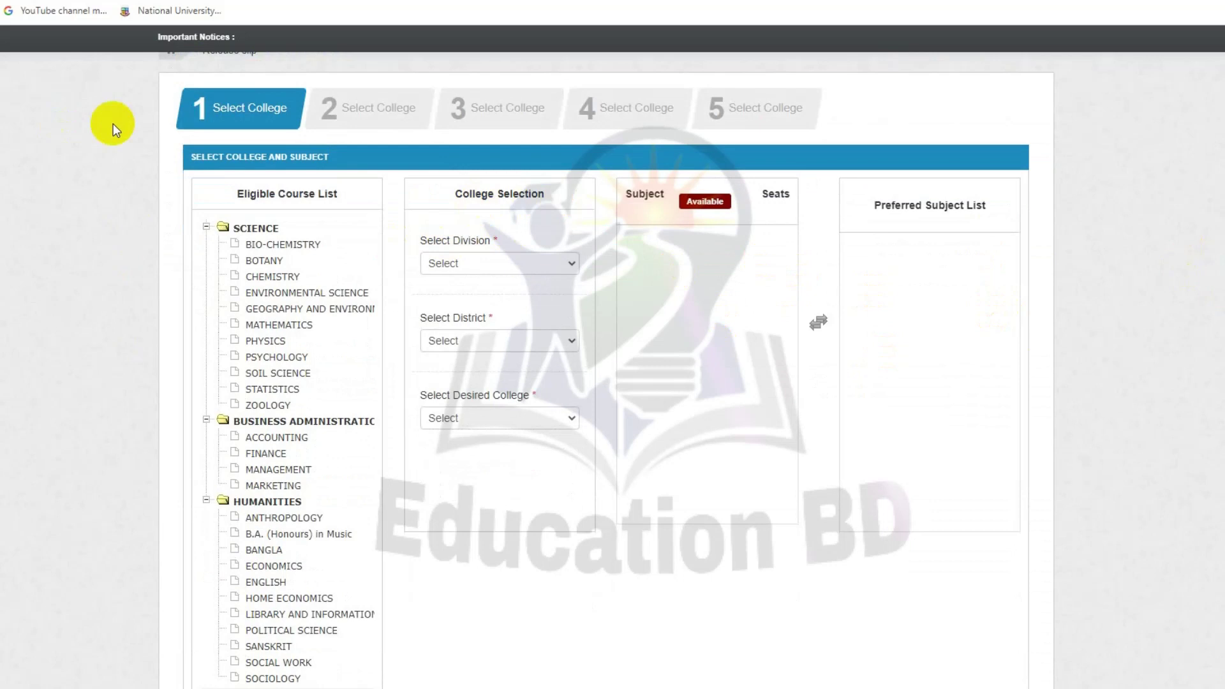
scroll(199, 121, "up", 1)
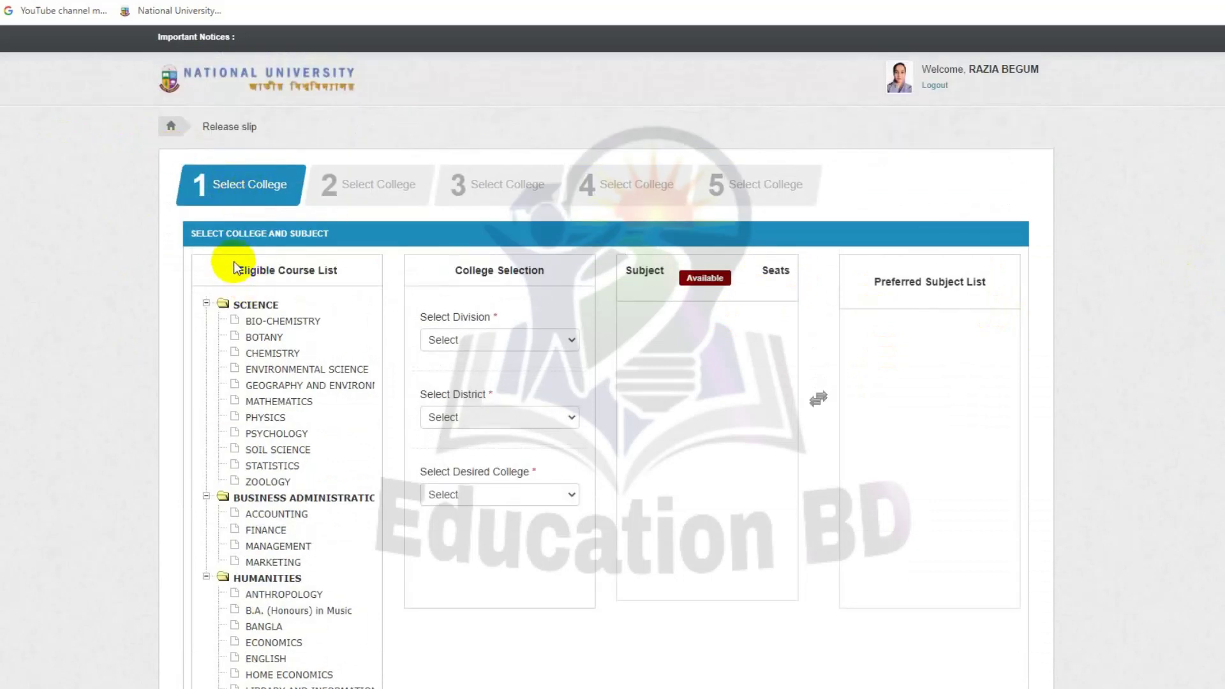
left_click_drag(247, 270, 354, 281)
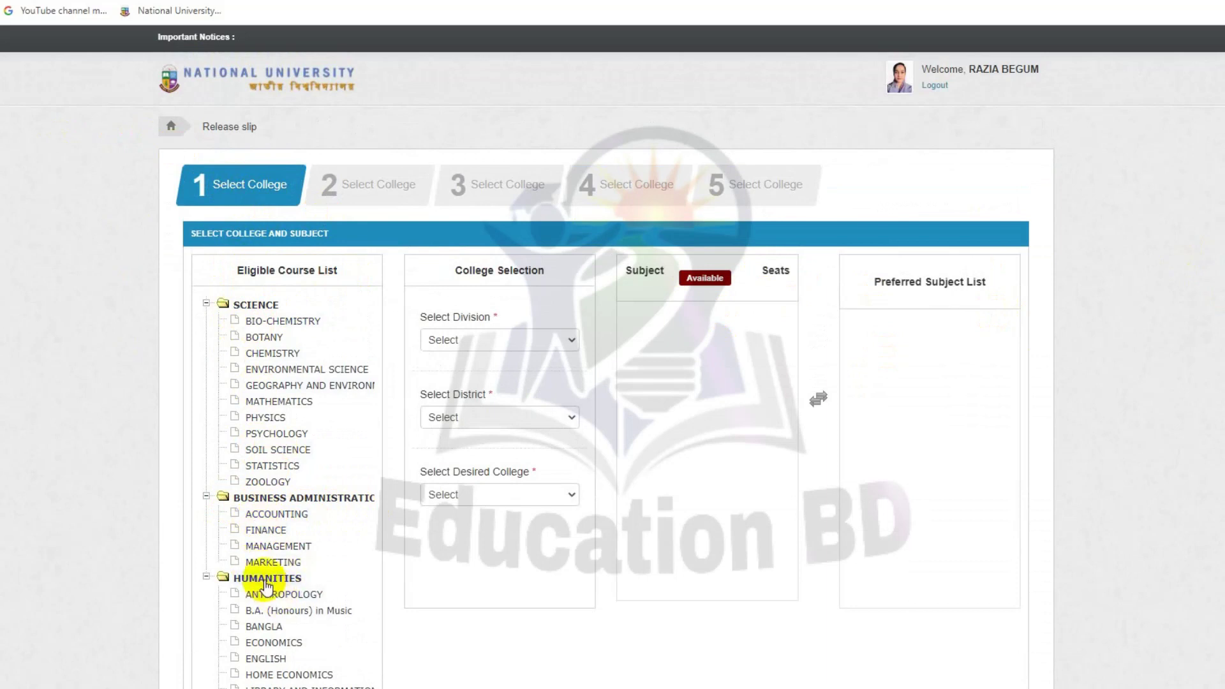
scroll(321, 618, "down", 1)
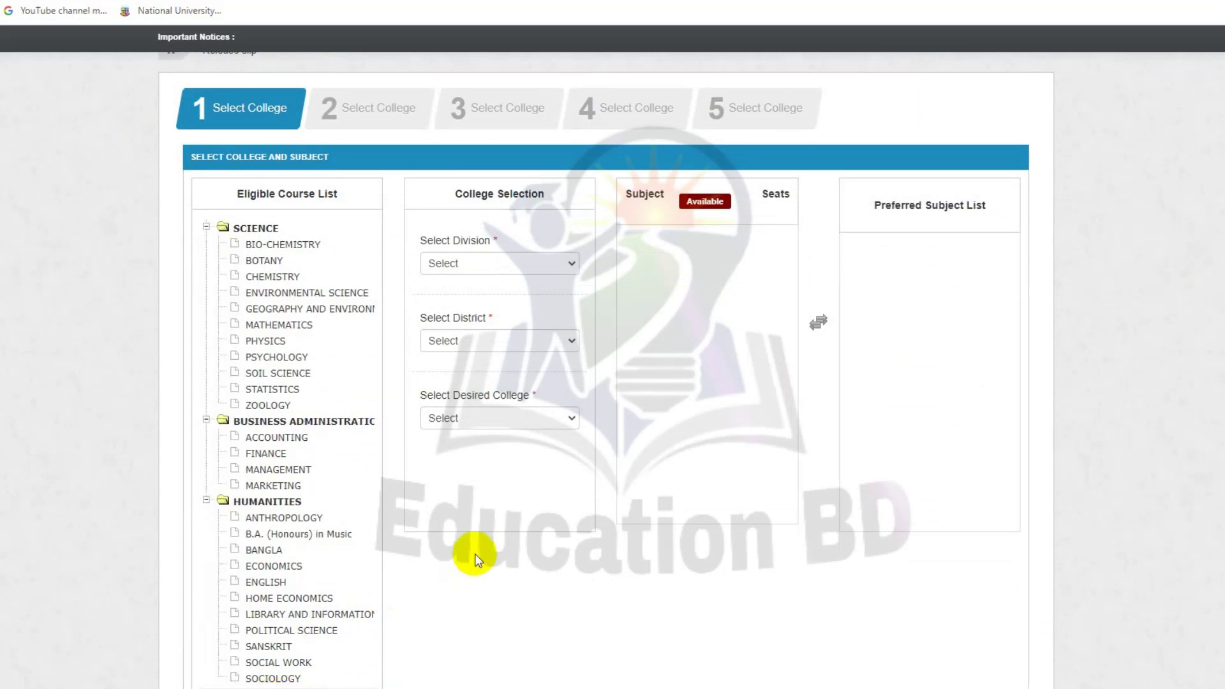
Step: Set the division of the first college choice to DHAKA
left_click(505, 267)
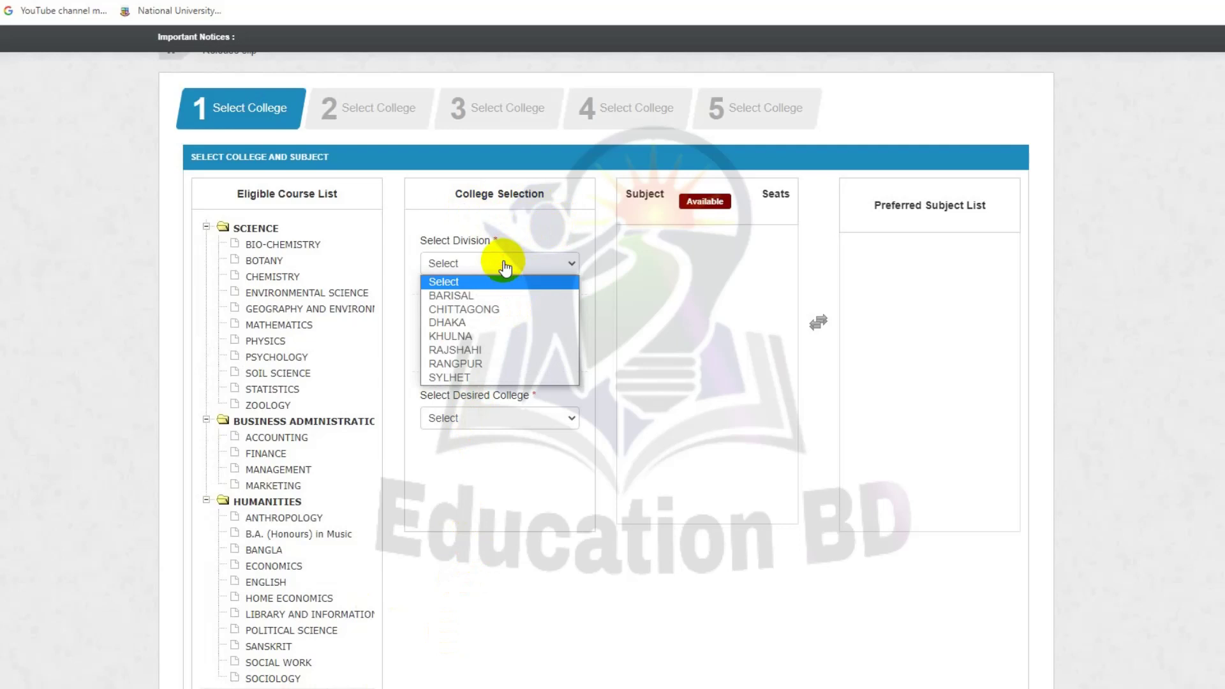
left_click(453, 323)
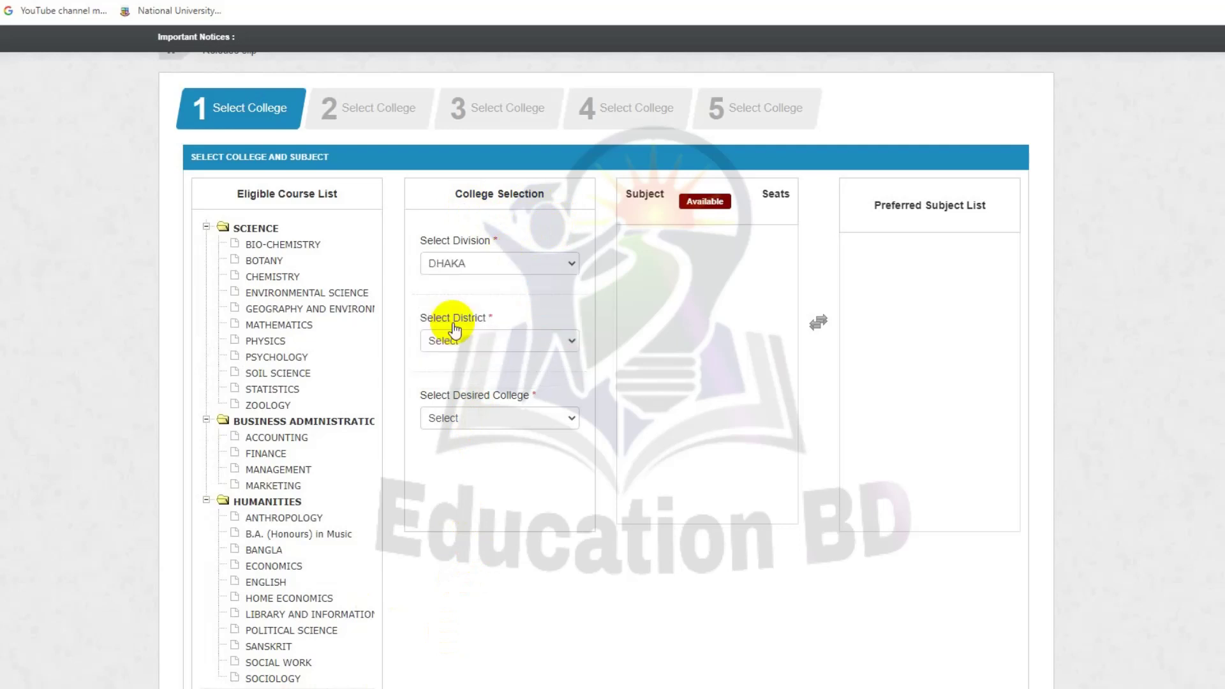
left_click(499, 263)
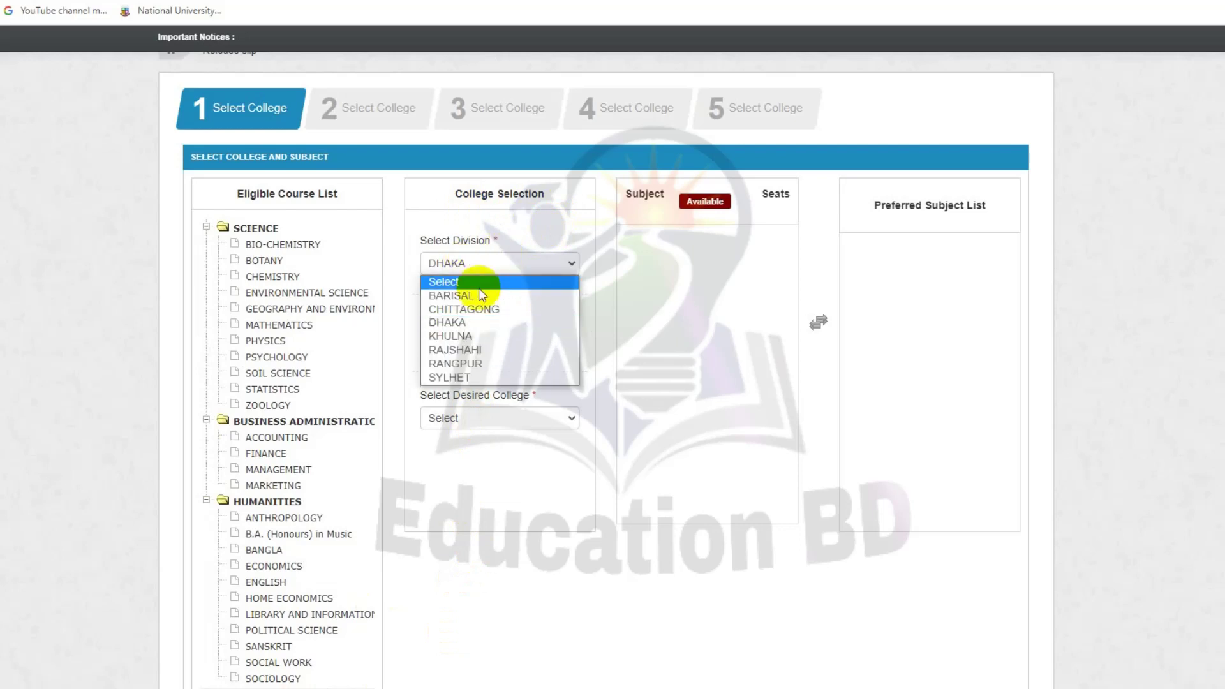
left_click(451, 324)
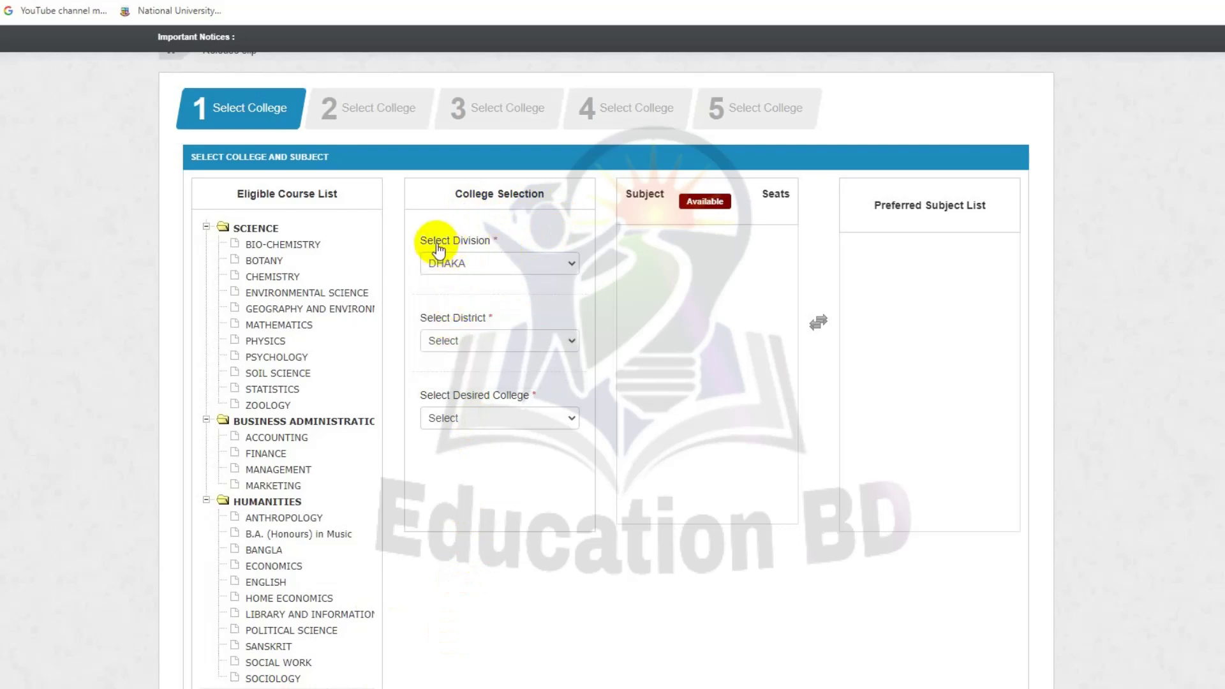
left_click(478, 263)
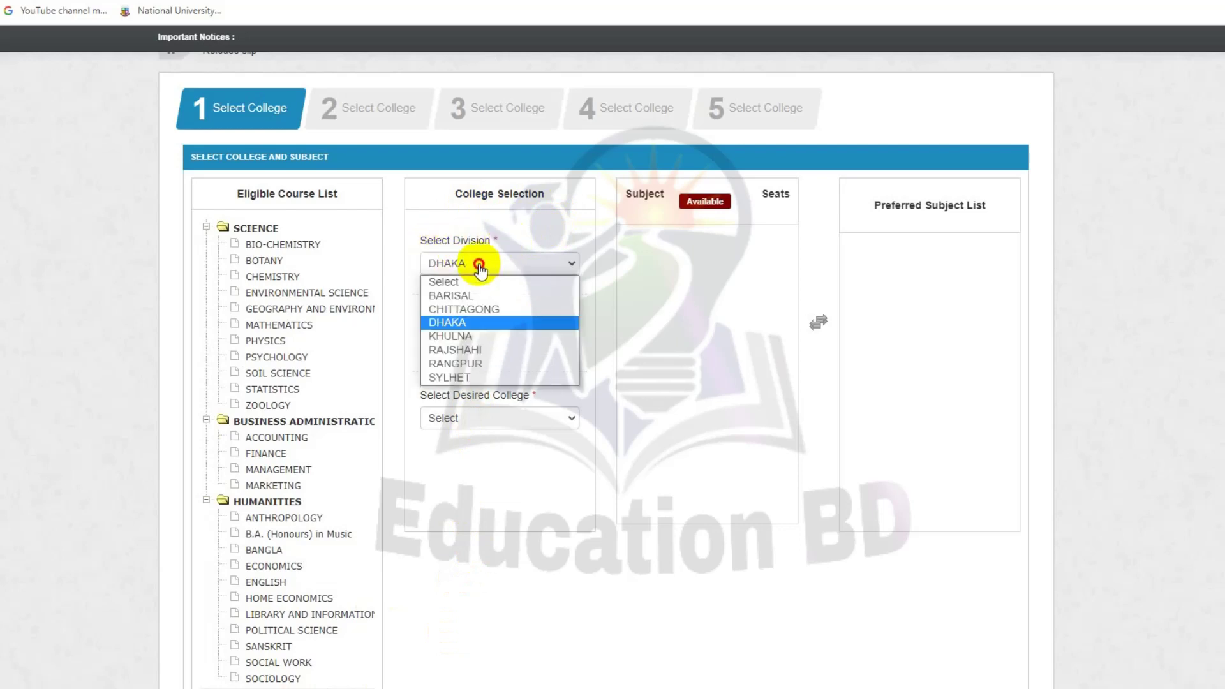
left_click(462, 323)
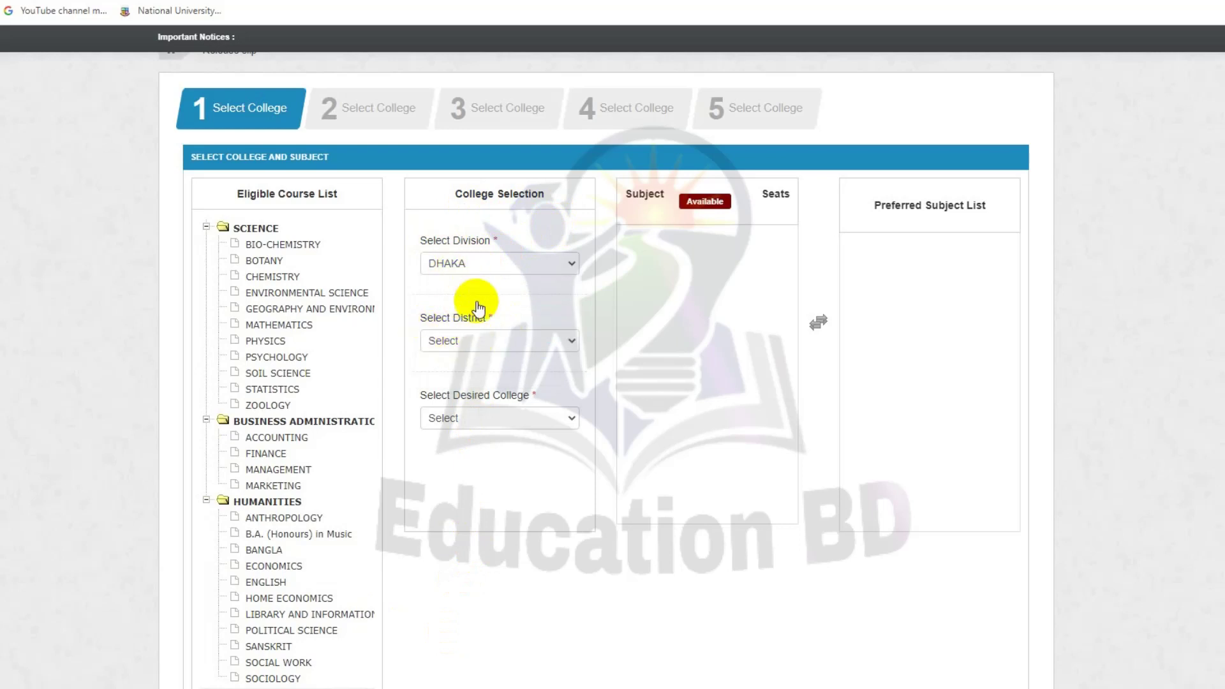
Step: Set the district to Rajbari and choose Rajbari Govt. College as the desired college
left_click(480, 340)
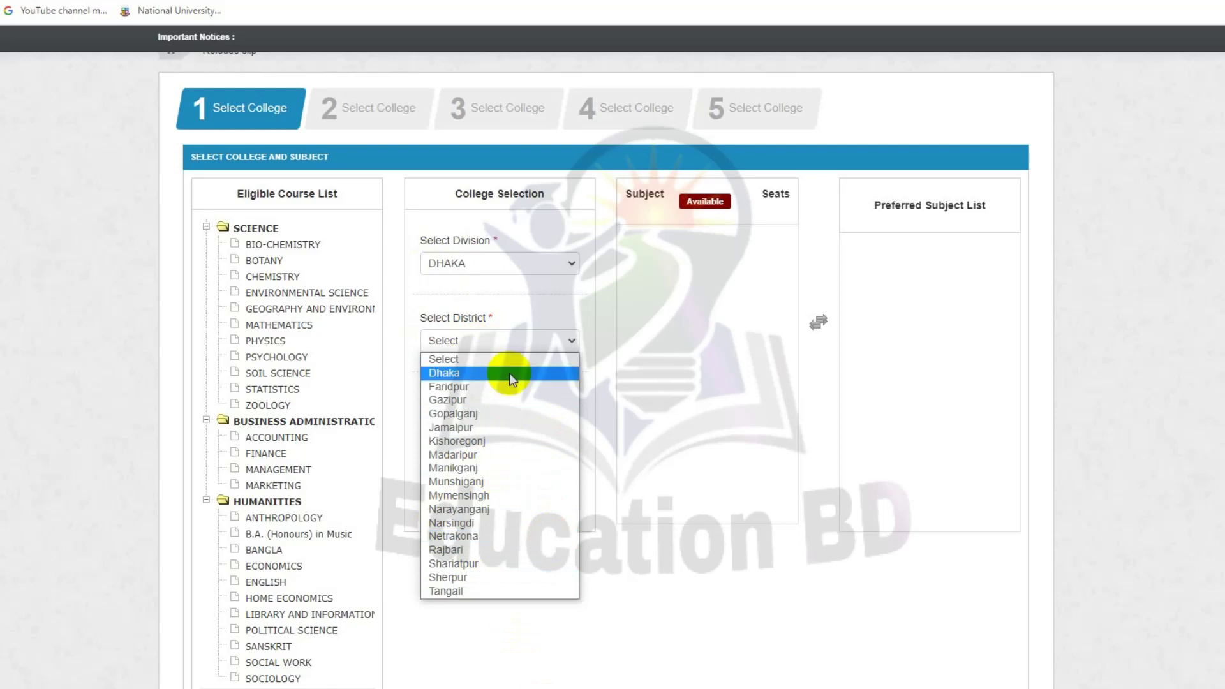
left_click(446, 551)
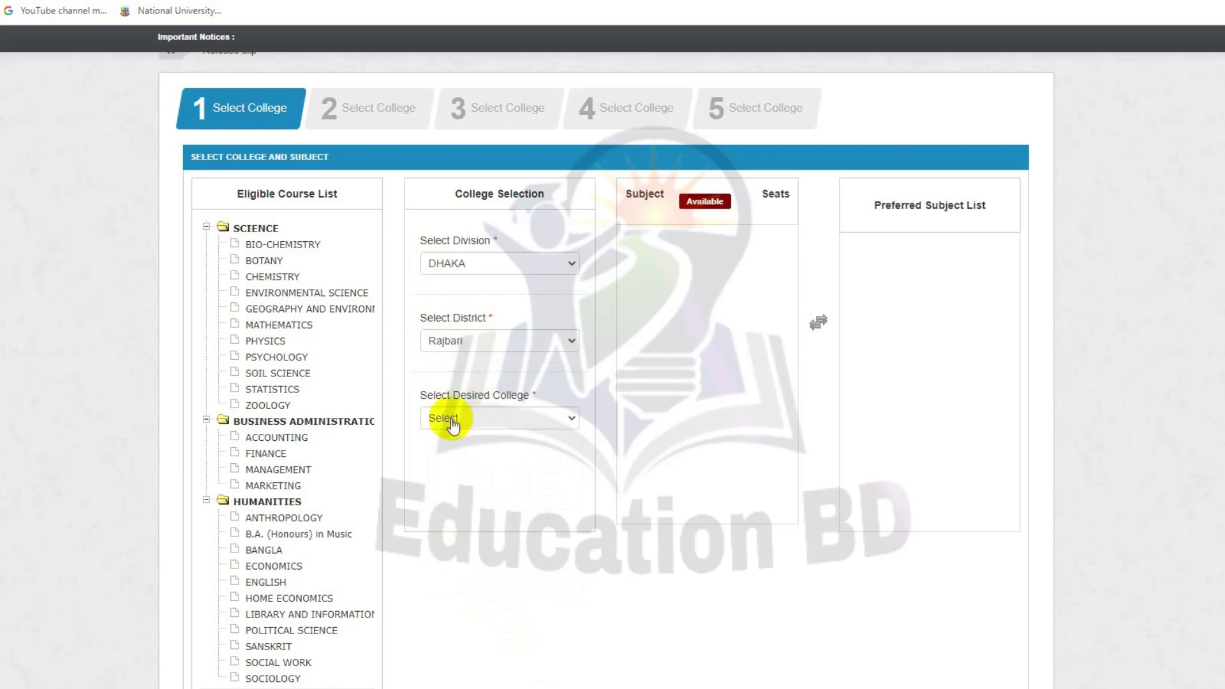
left_click(507, 426)
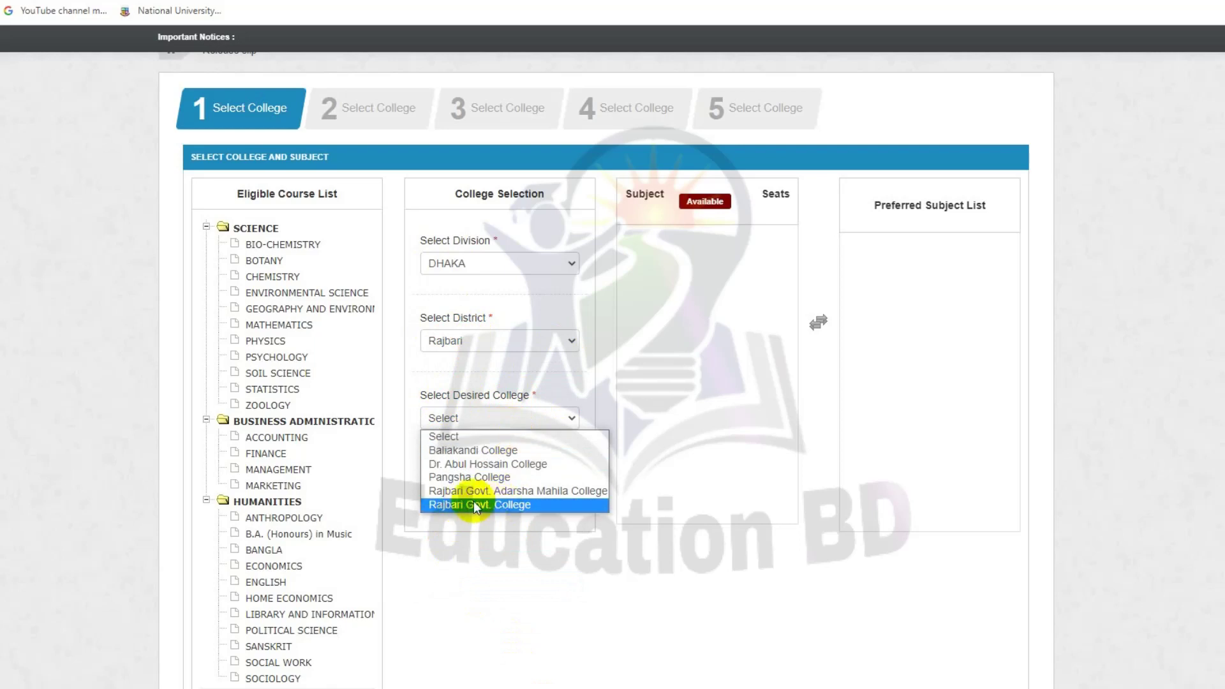
left_click(511, 504)
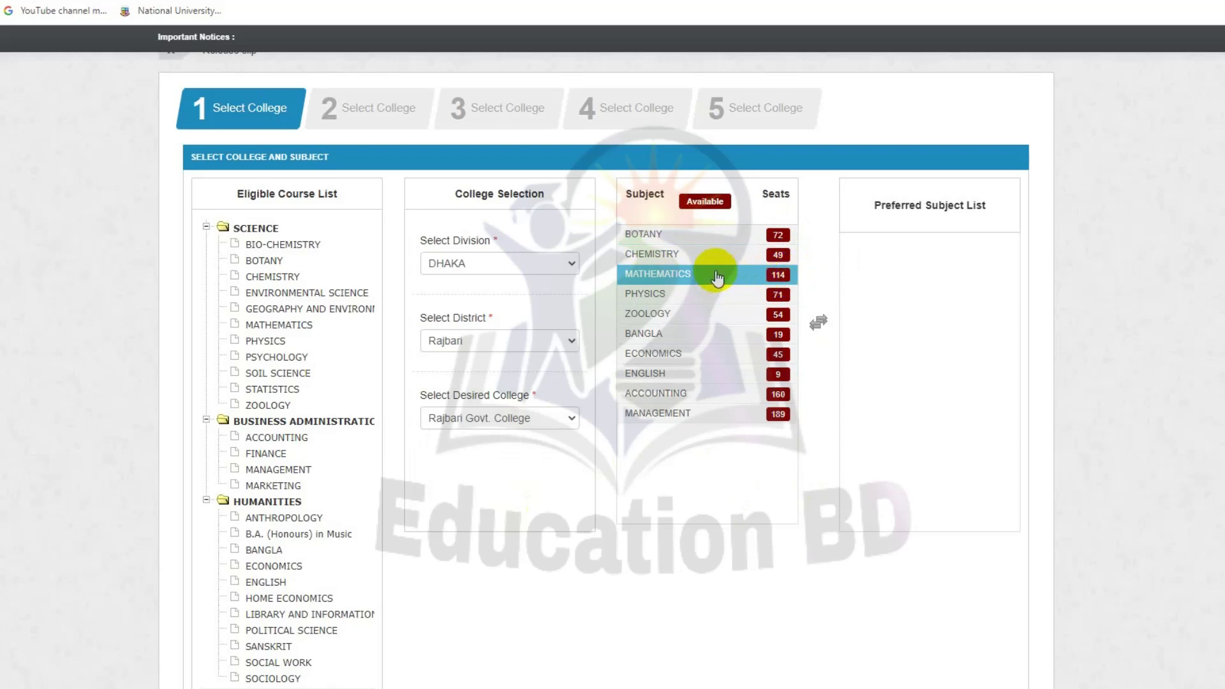
left_click(670, 394)
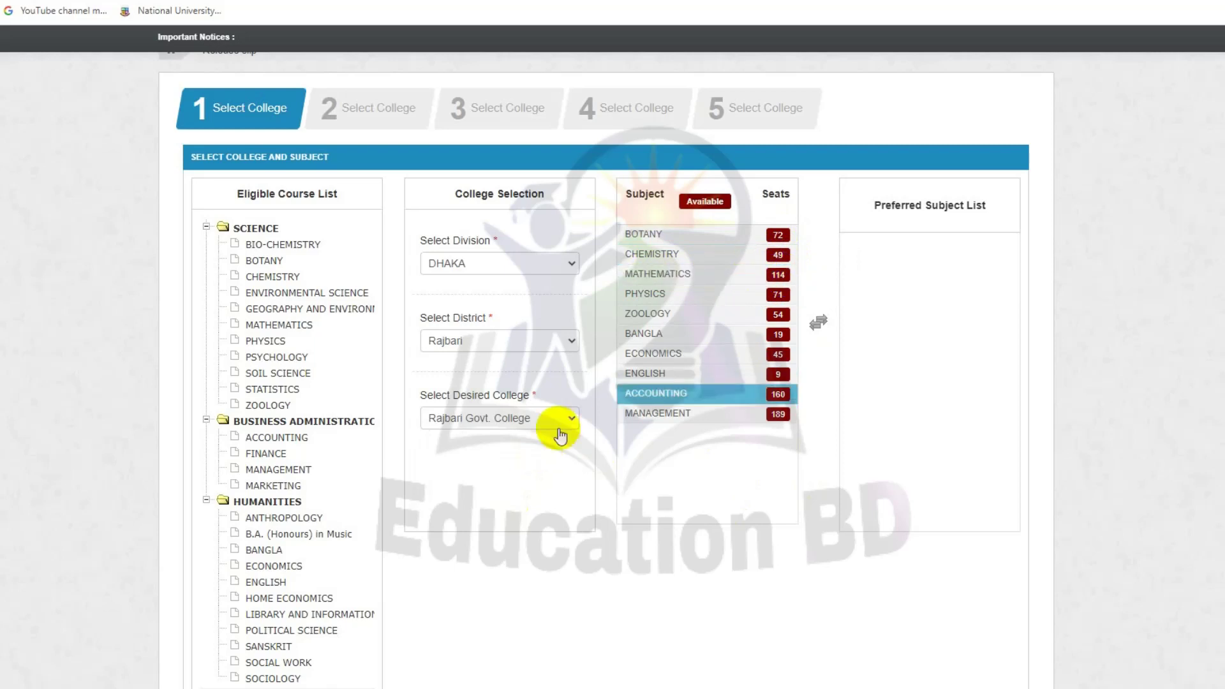
left_click(571, 419)
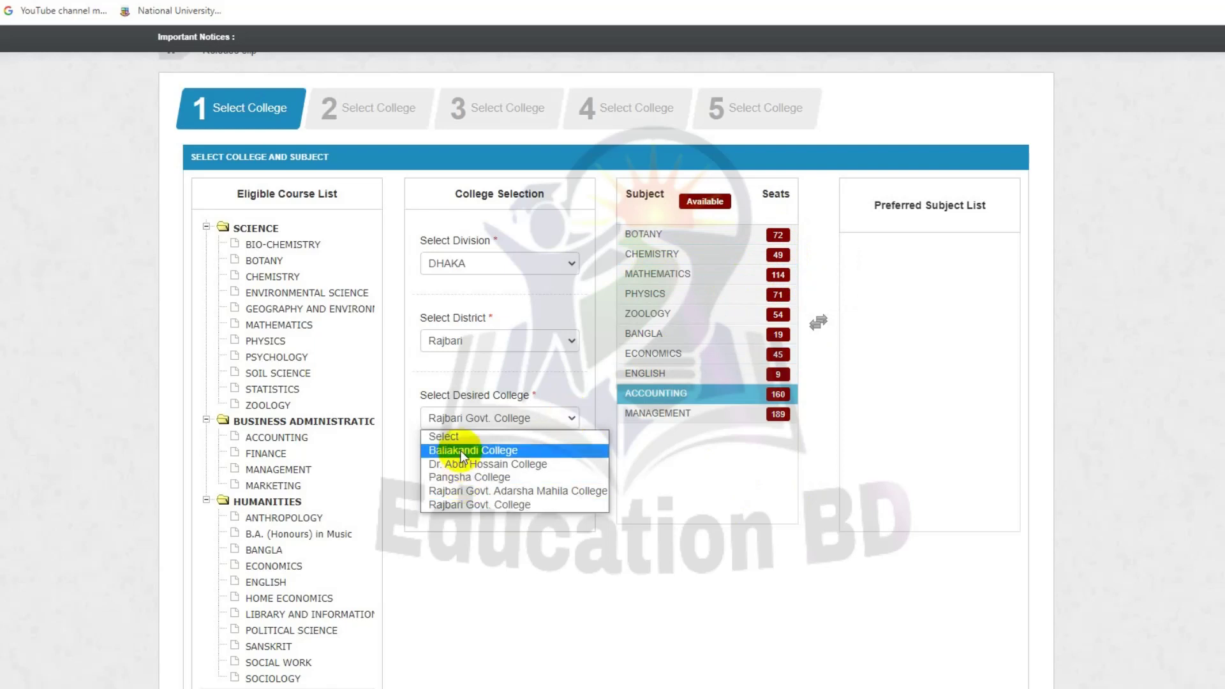
left_click(477, 556)
left_click(793, 415)
left_click(779, 276)
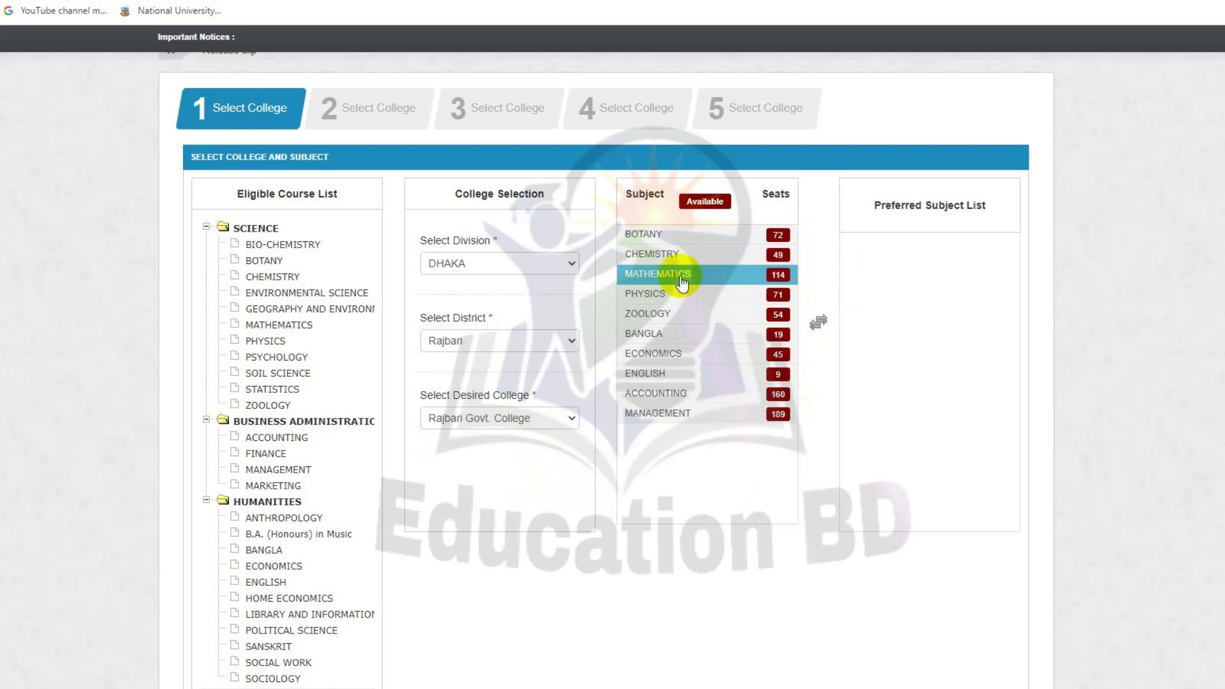
Step: Add Mathematics to the preferred subject list, then take it out of the list again
double_click(753, 276)
left_click(929, 240)
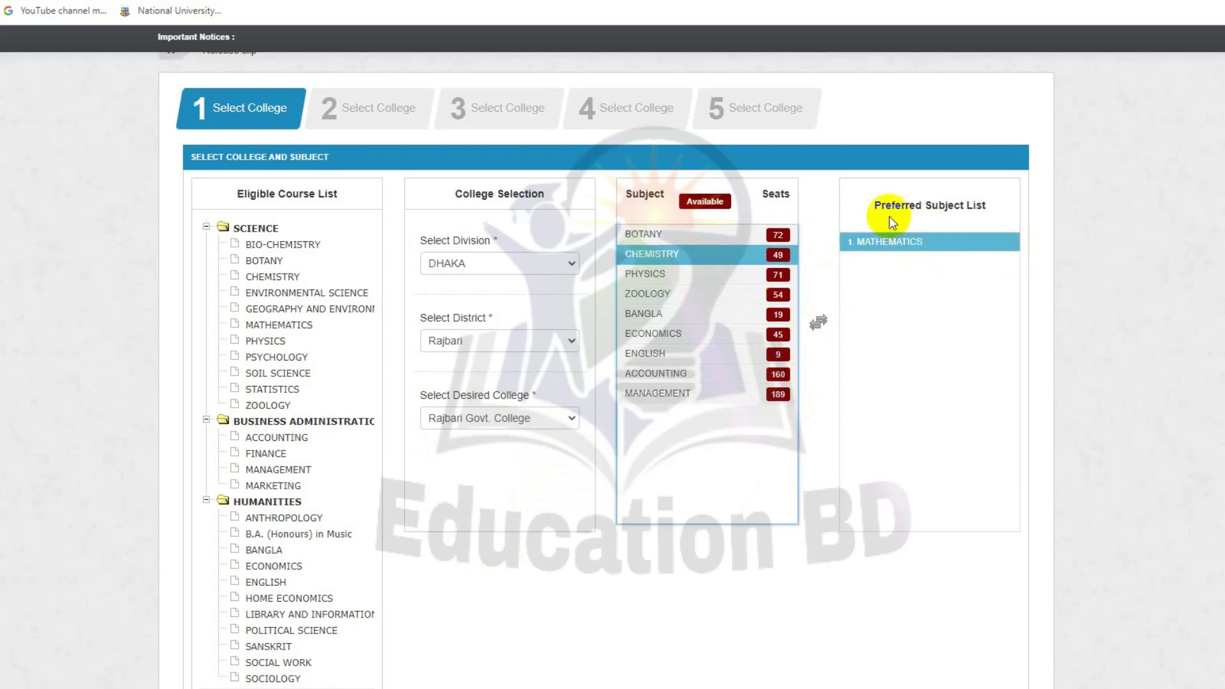
left_click_drag(986, 206, 869, 202)
left_click(922, 219)
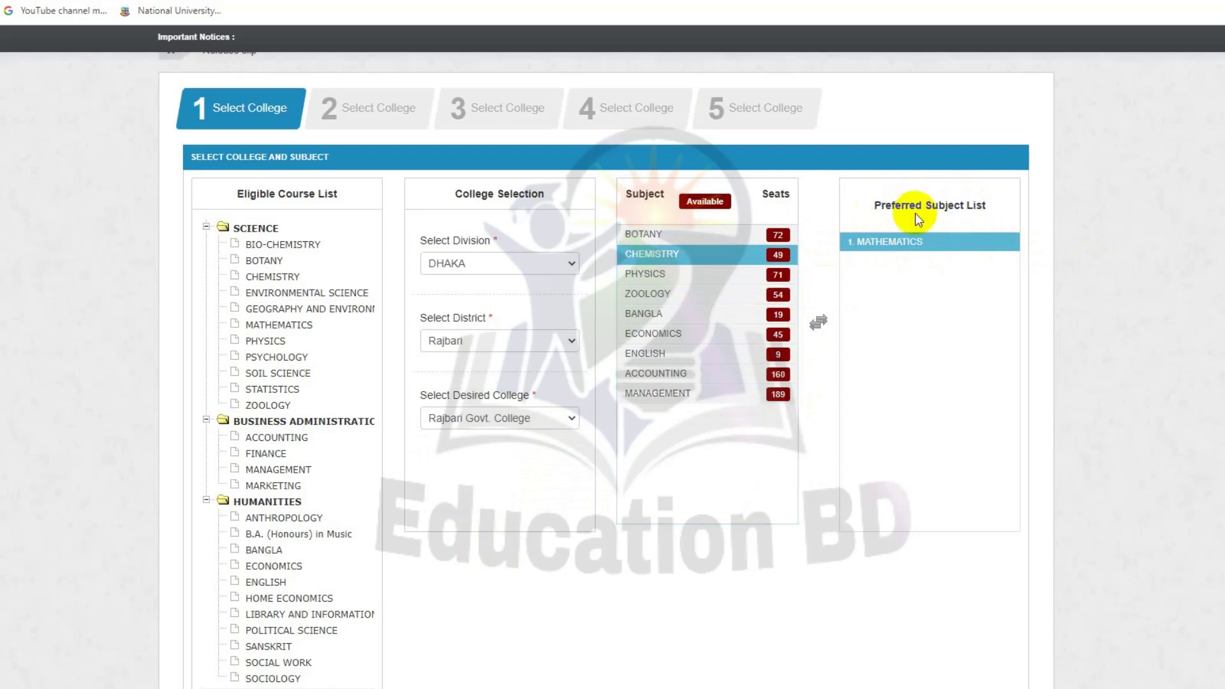
double_click(936, 245)
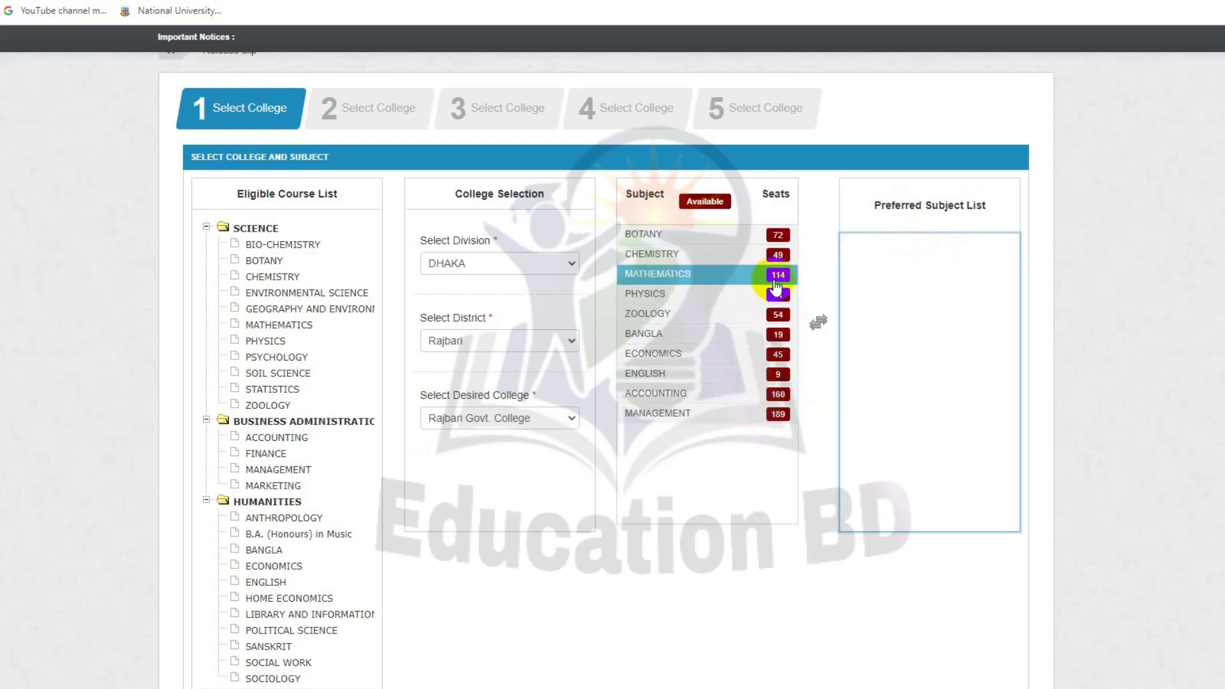
Step: Fill the preferred subject list in this order: Mathematics, Botany, Physics, Zoology, Chemistry, Economics, Bangla, English
double_click(694, 274)
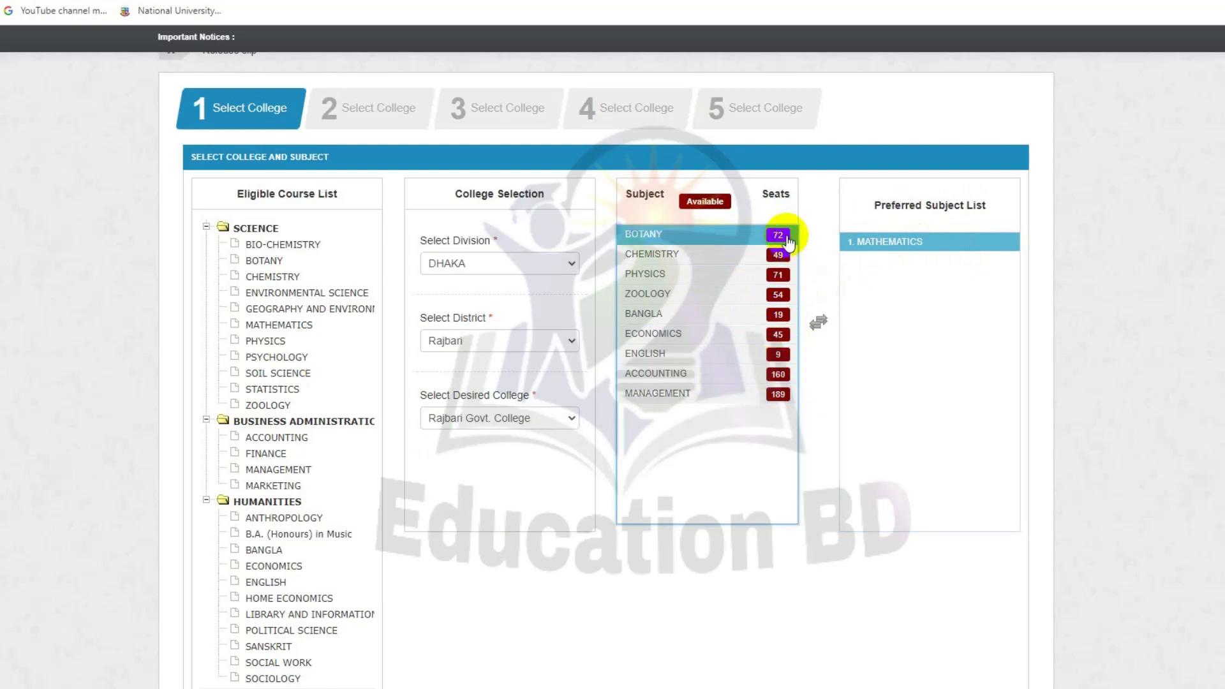
double_click(769, 236)
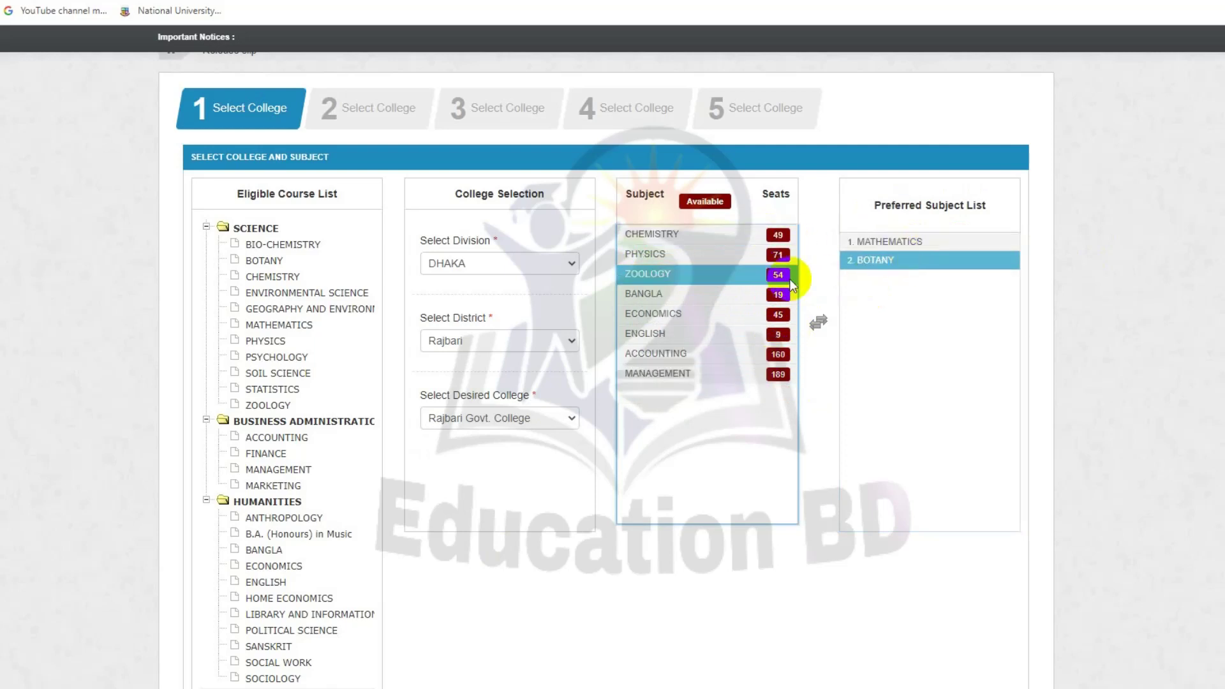
double_click(774, 262)
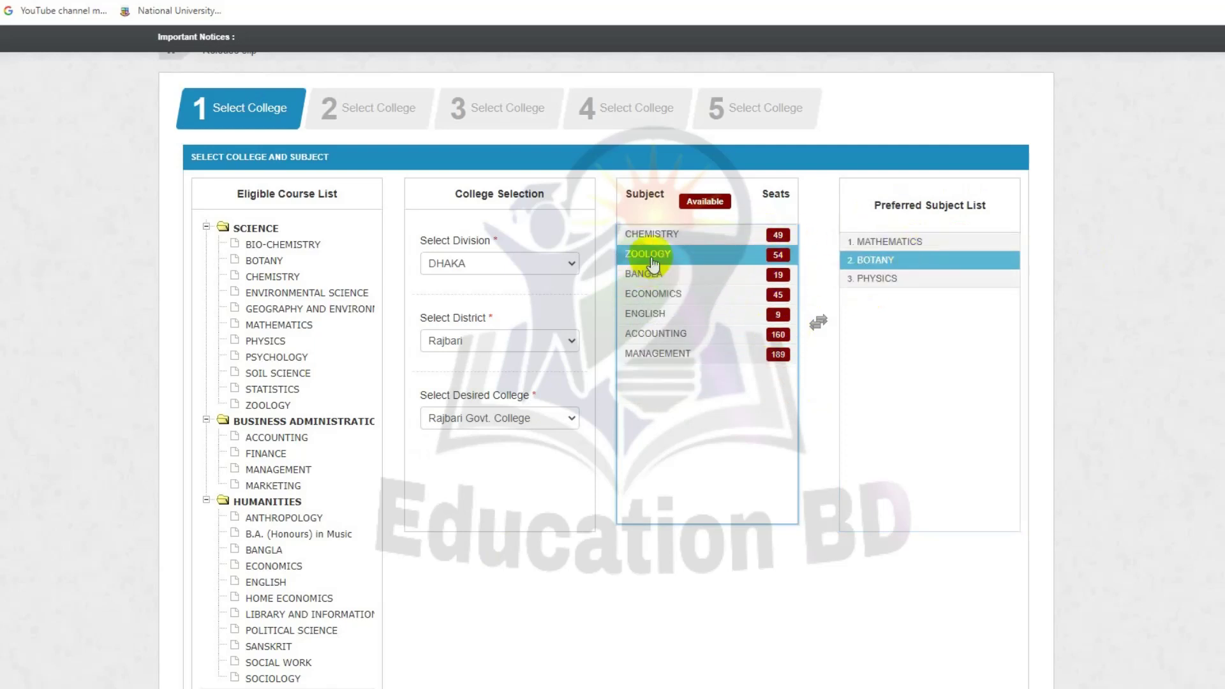
double_click(778, 255)
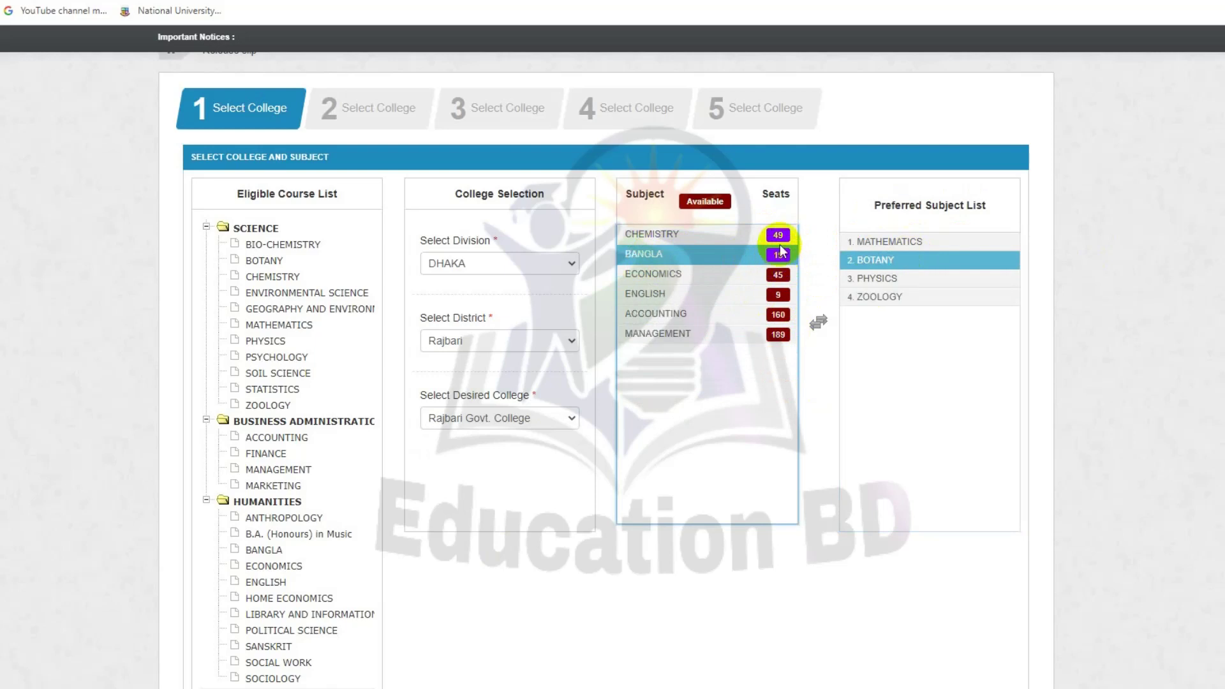
double_click(779, 236)
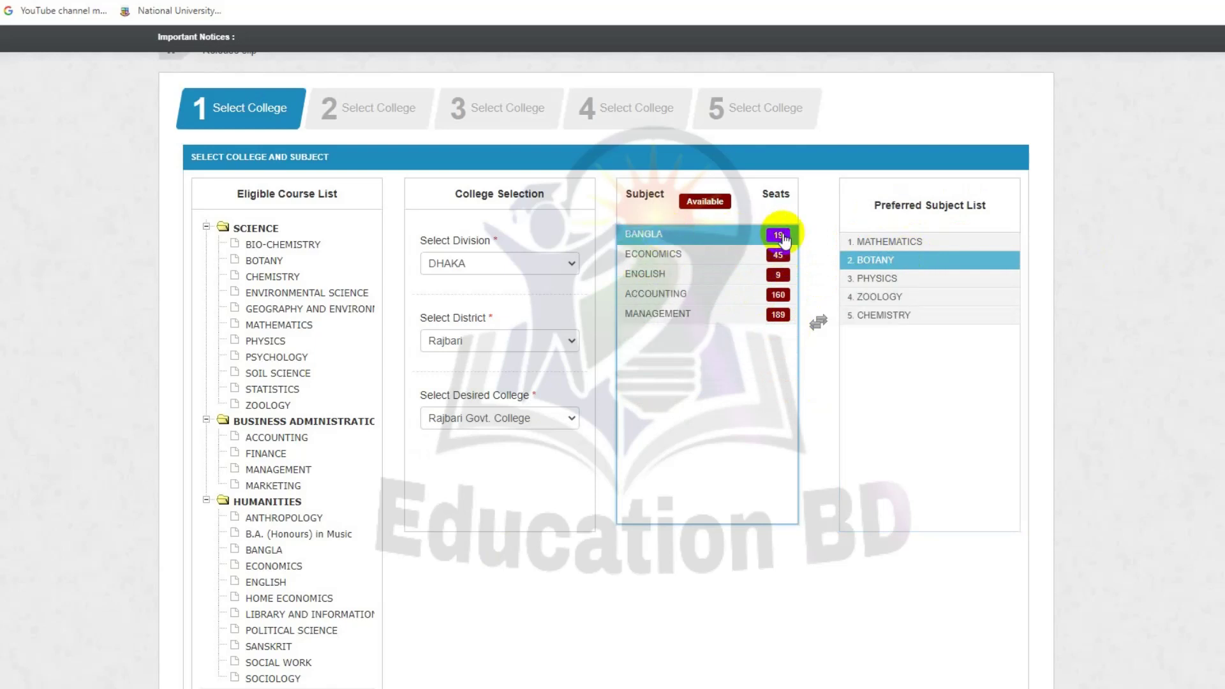
left_click(775, 258)
double_click(772, 259)
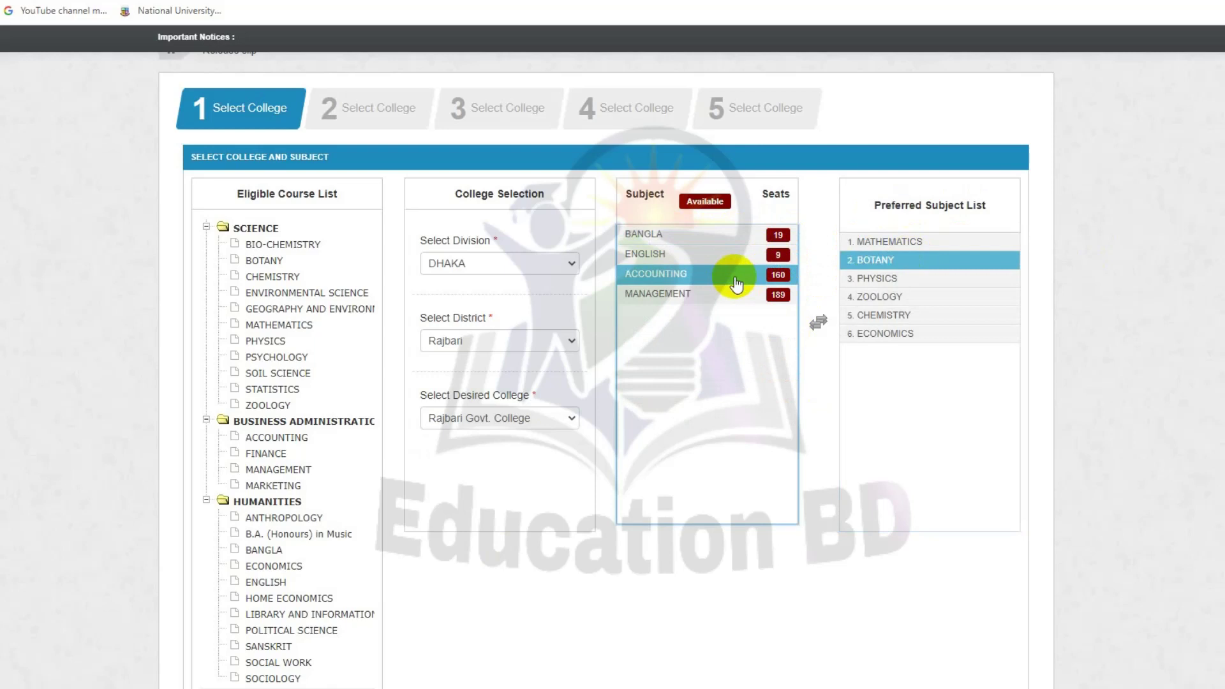
double_click(777, 239)
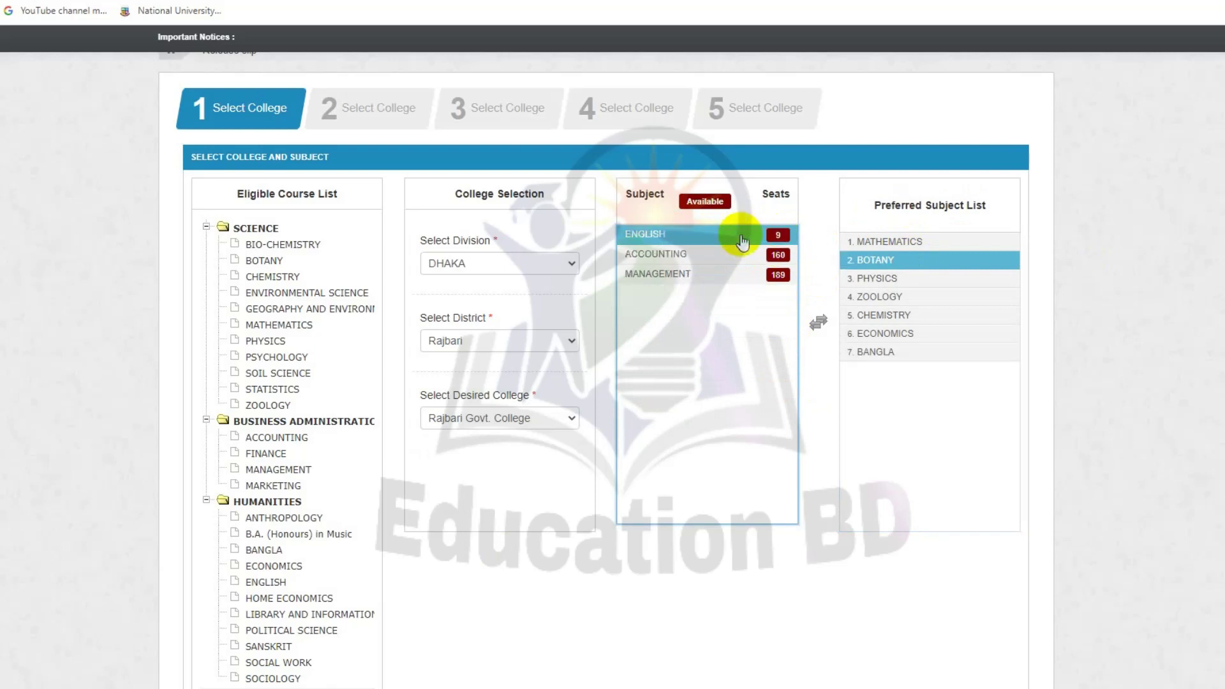
double_click(756, 236)
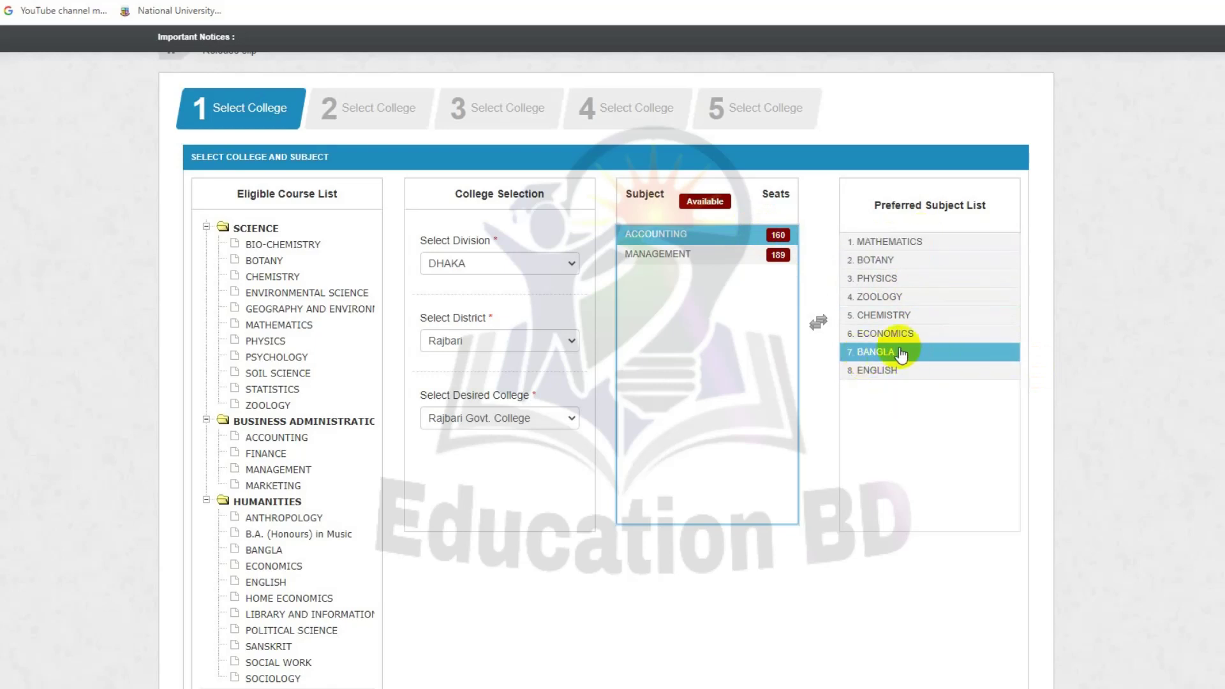
Step: Remove Bangla and English from the preferred subject list and add them back in the same order
double_click(867, 352)
left_click(657, 273)
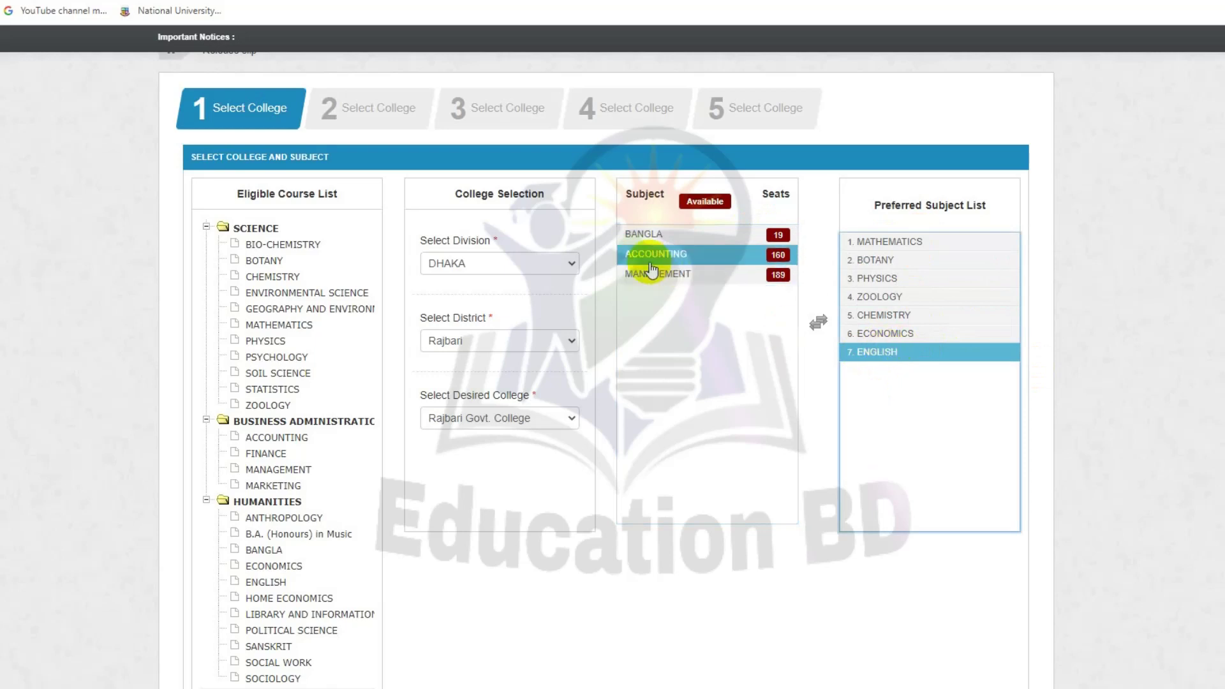
double_click(888, 353)
double_click(697, 233)
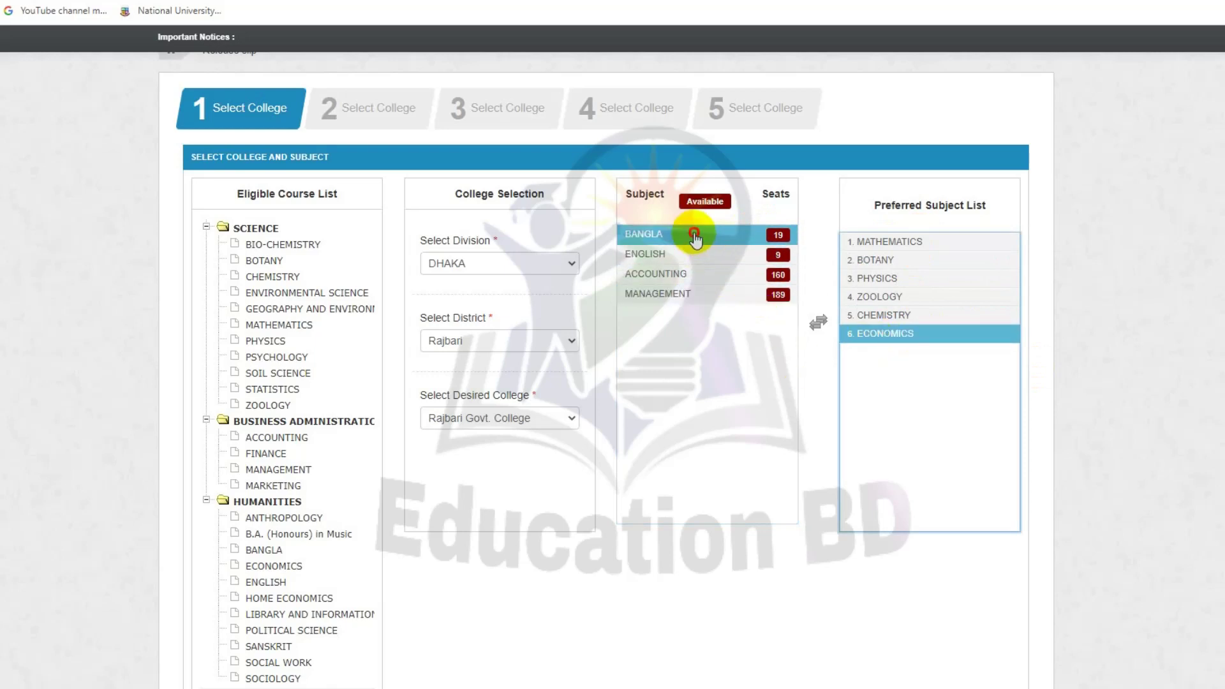
double_click(765, 235)
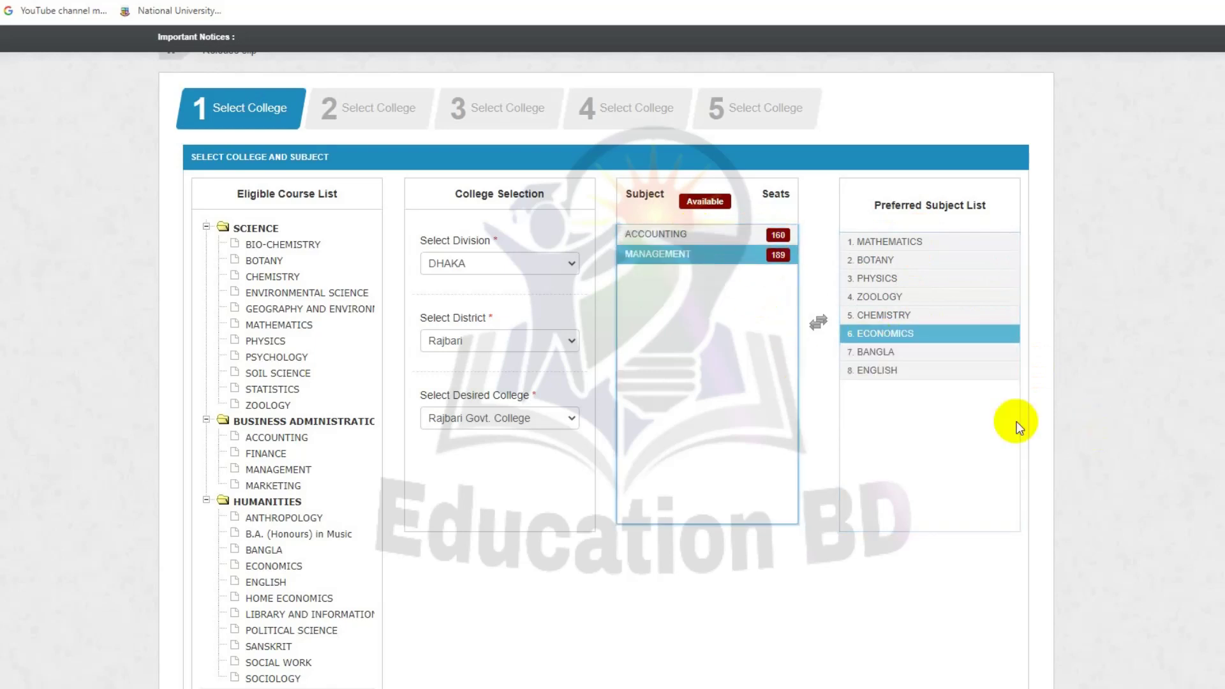
Step: Finish the first college choice and proceed to the second college selection page
left_click(893, 351)
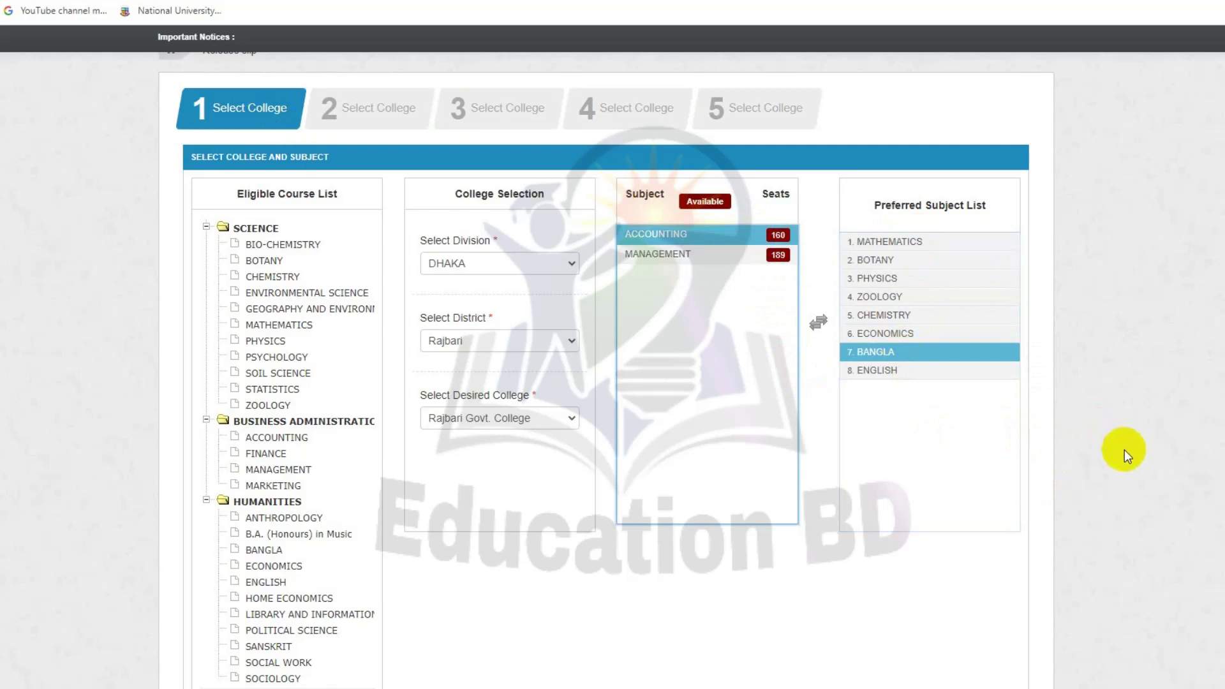
scroll(1124, 450, "down", 2)
left_click(898, 674)
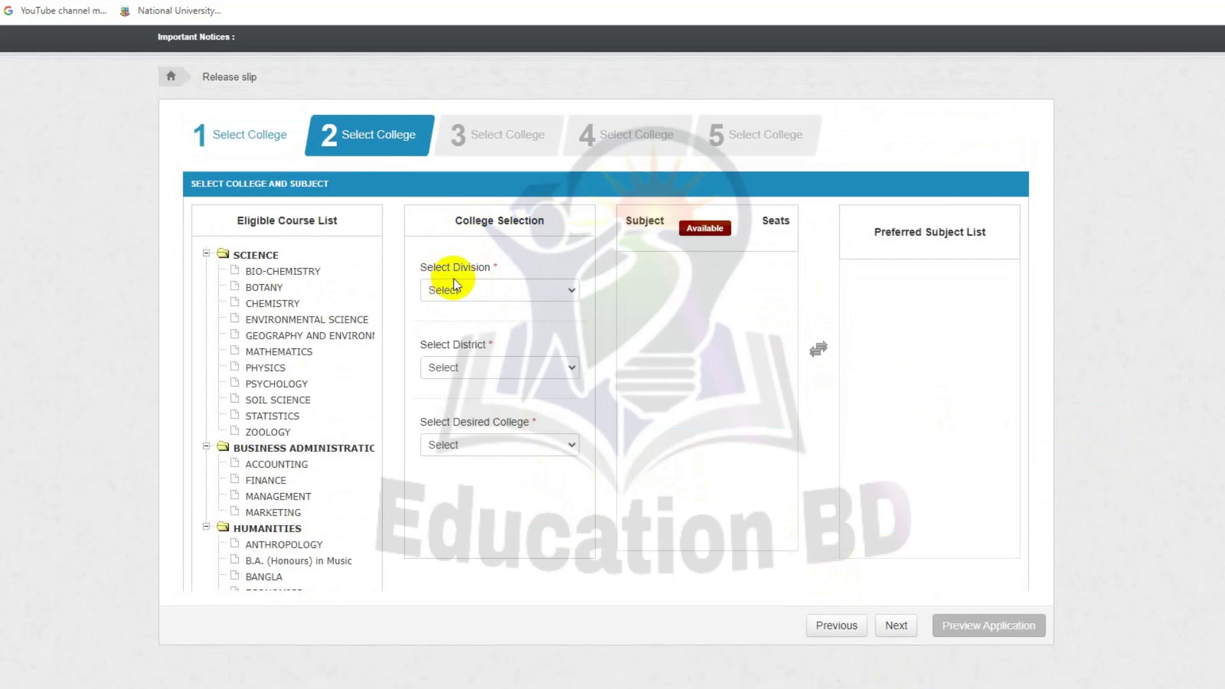
Step: Set the second college choice's division to DHAKA and its district to Rajbari
left_click(519, 297)
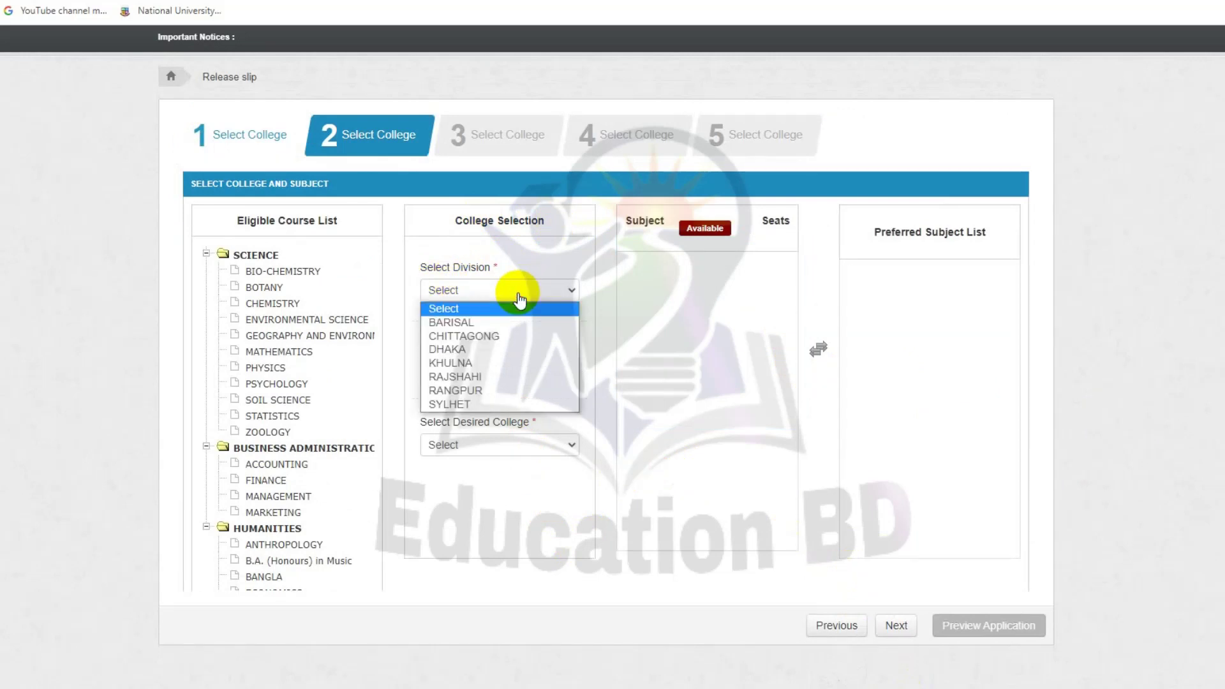
left_click(473, 350)
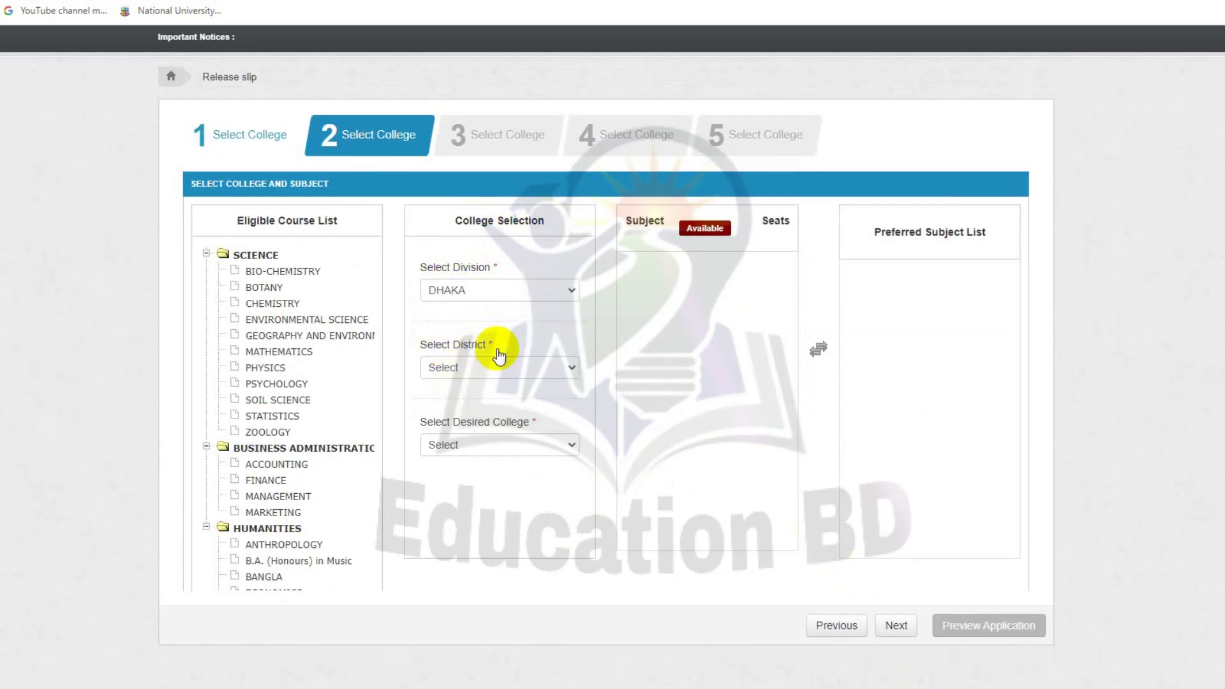
left_click(483, 368)
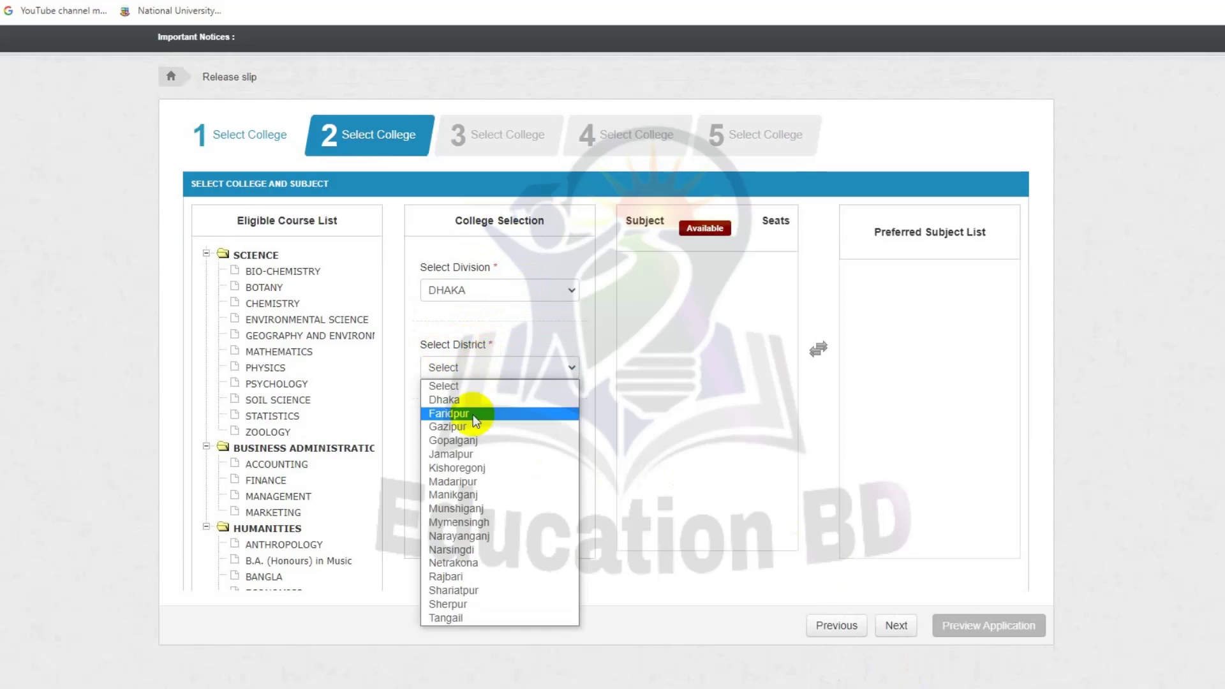
left_click(458, 576)
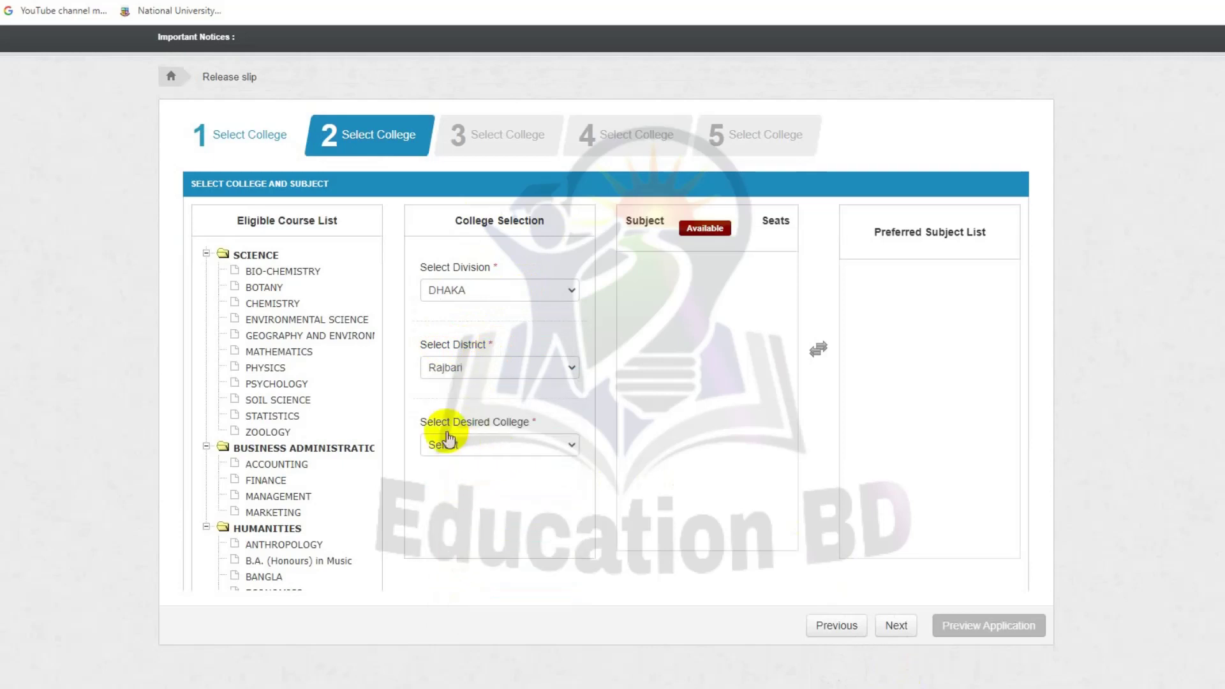
Step: Select the Rajbari Govt. Adarsha college as the desired college to list its available subjects
left_click(531, 448)
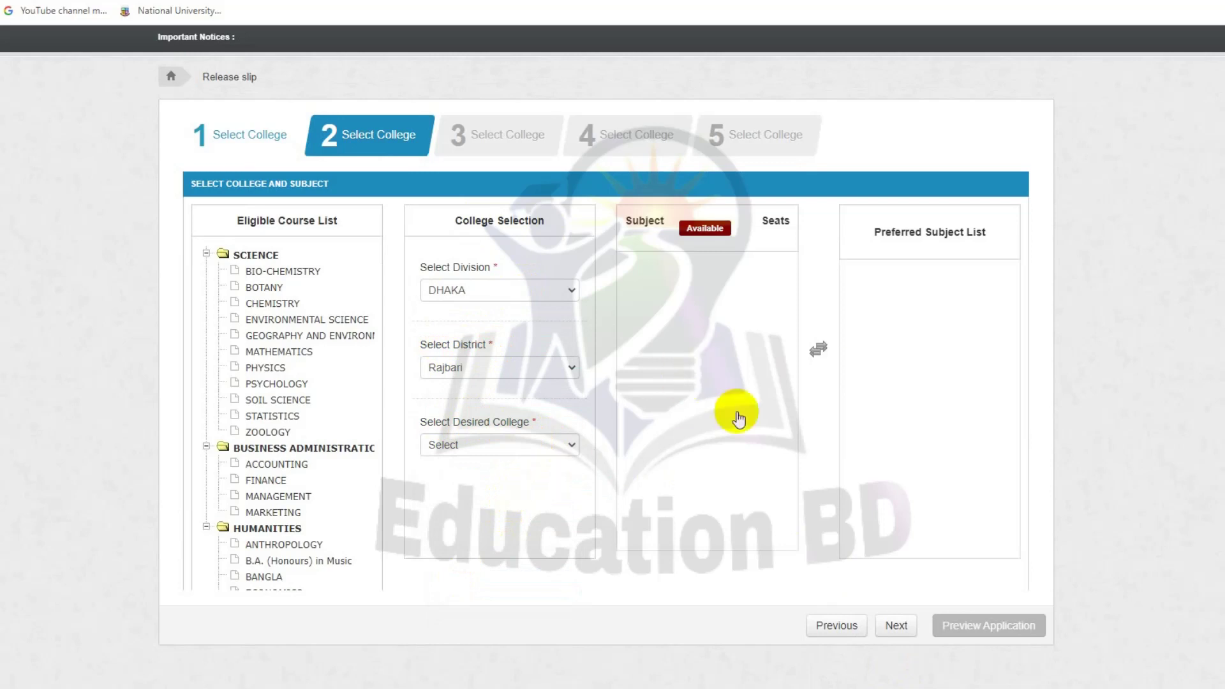
scroll(1148, 266, "up", 1)
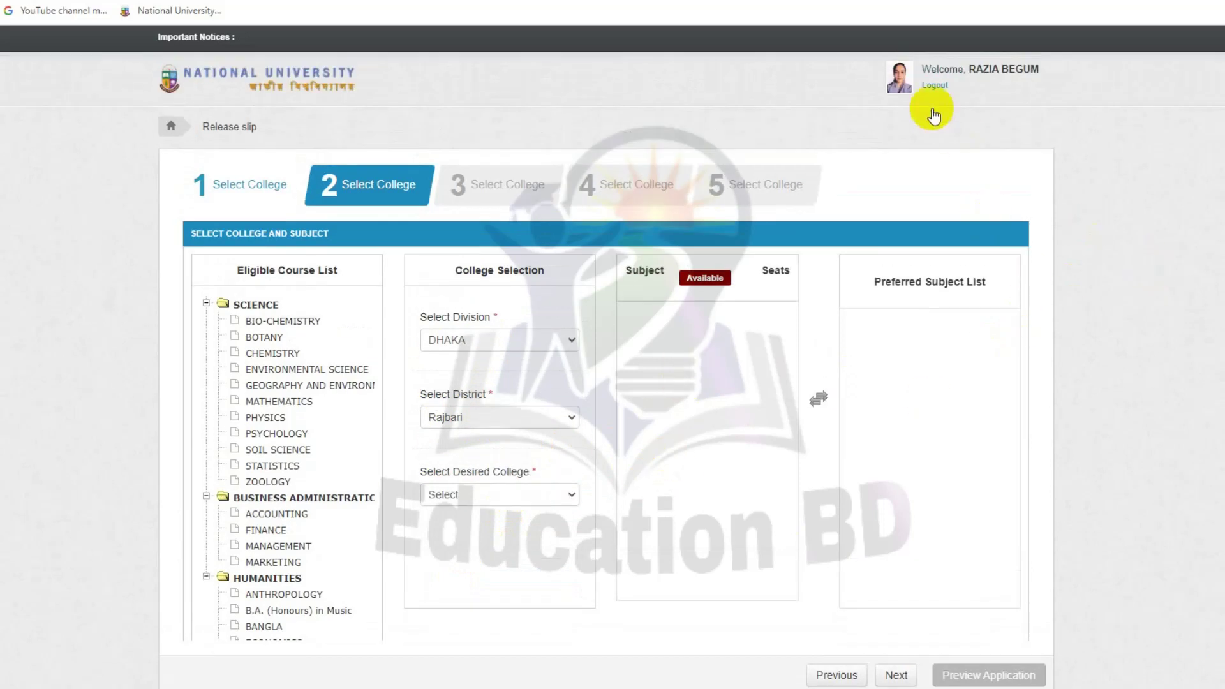
scroll(1006, 423, "down", 1)
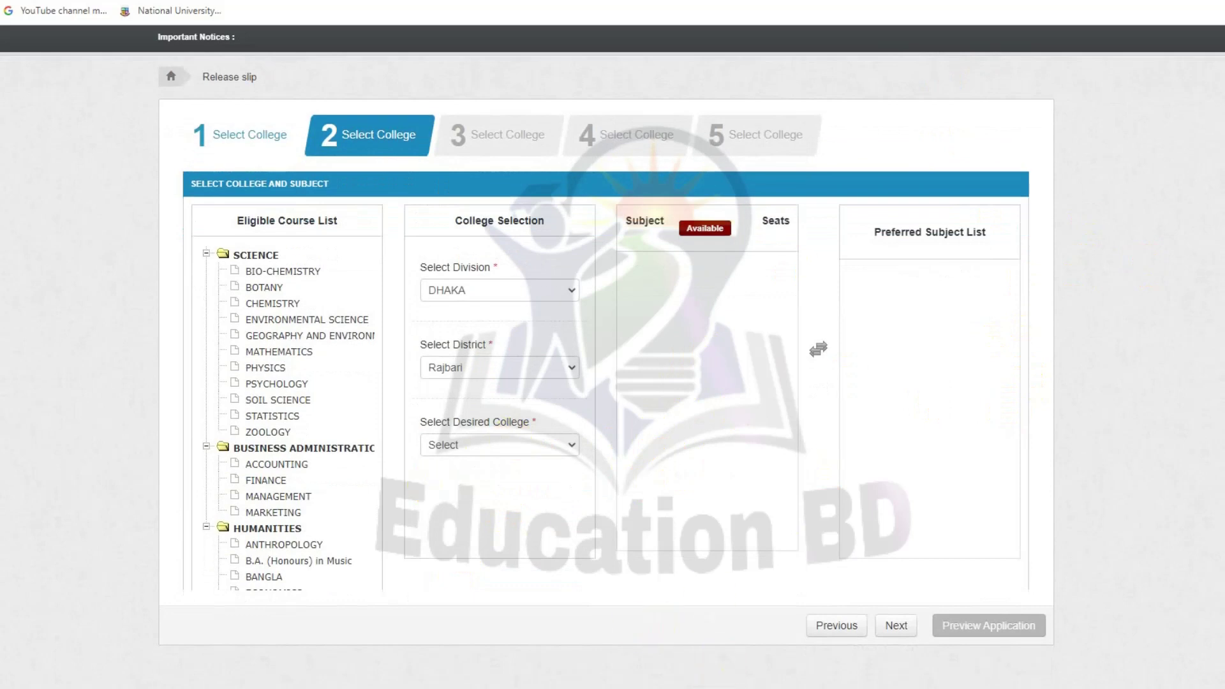
left_click(554, 682)
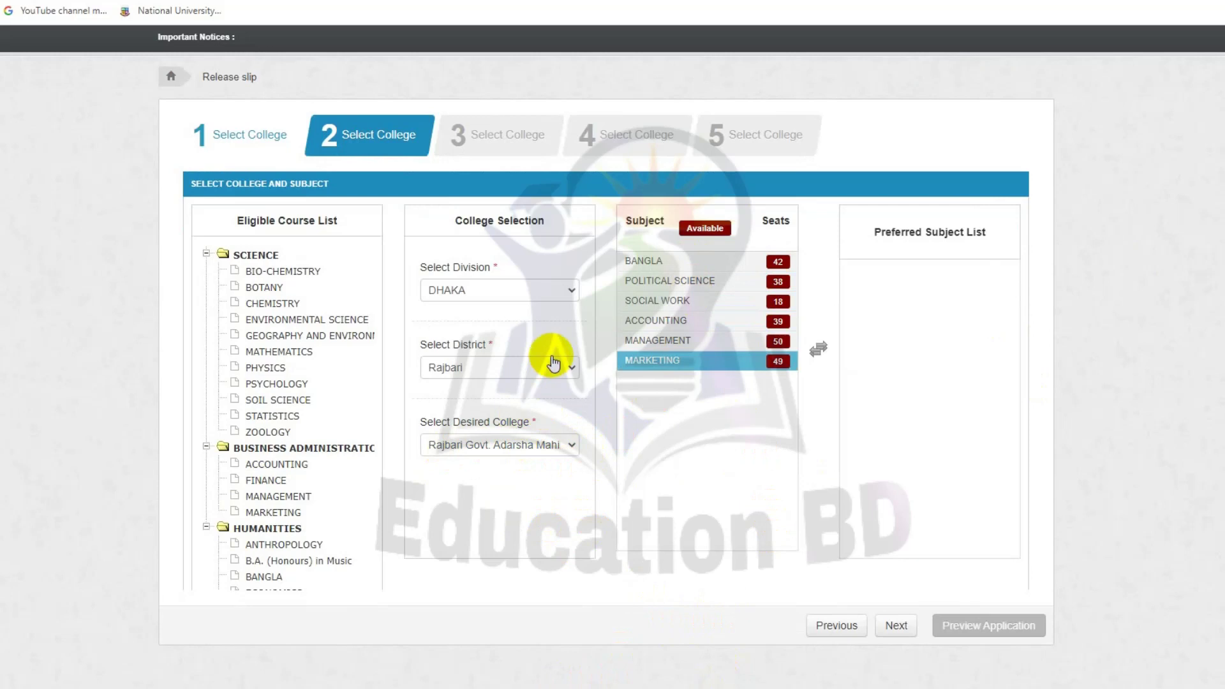
Step: Change the district to Faridpur and select Govt. Rajendra College as the desired college
left_click(574, 373)
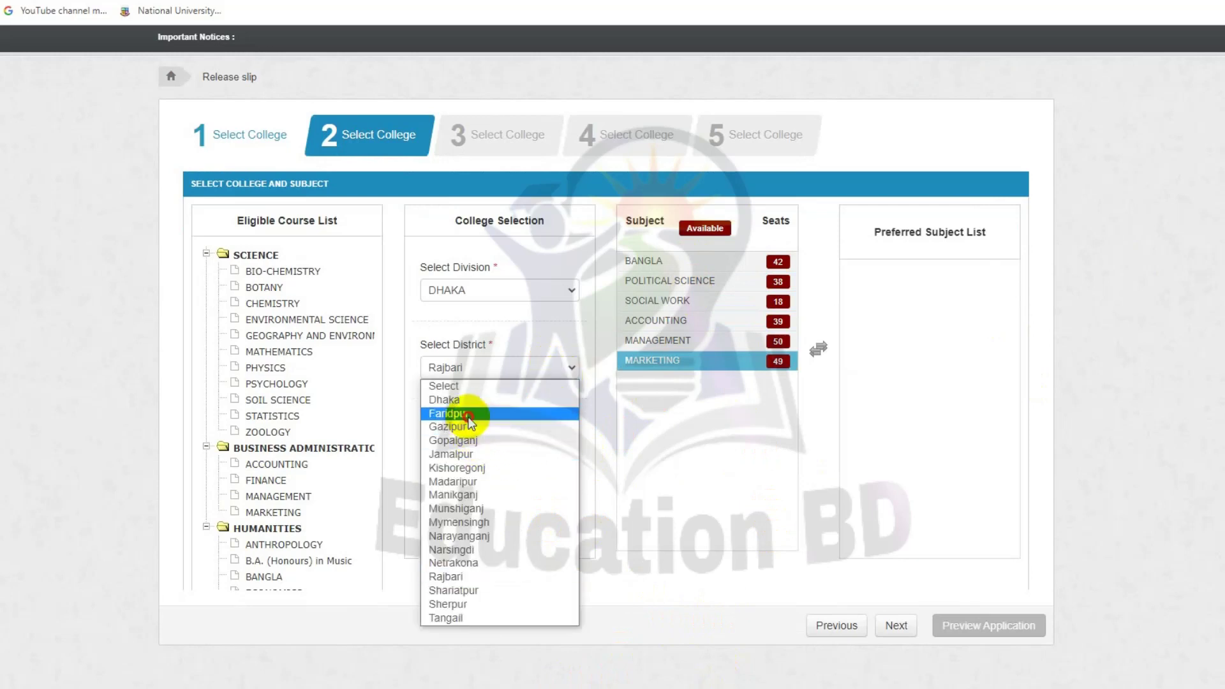
key("Escape")
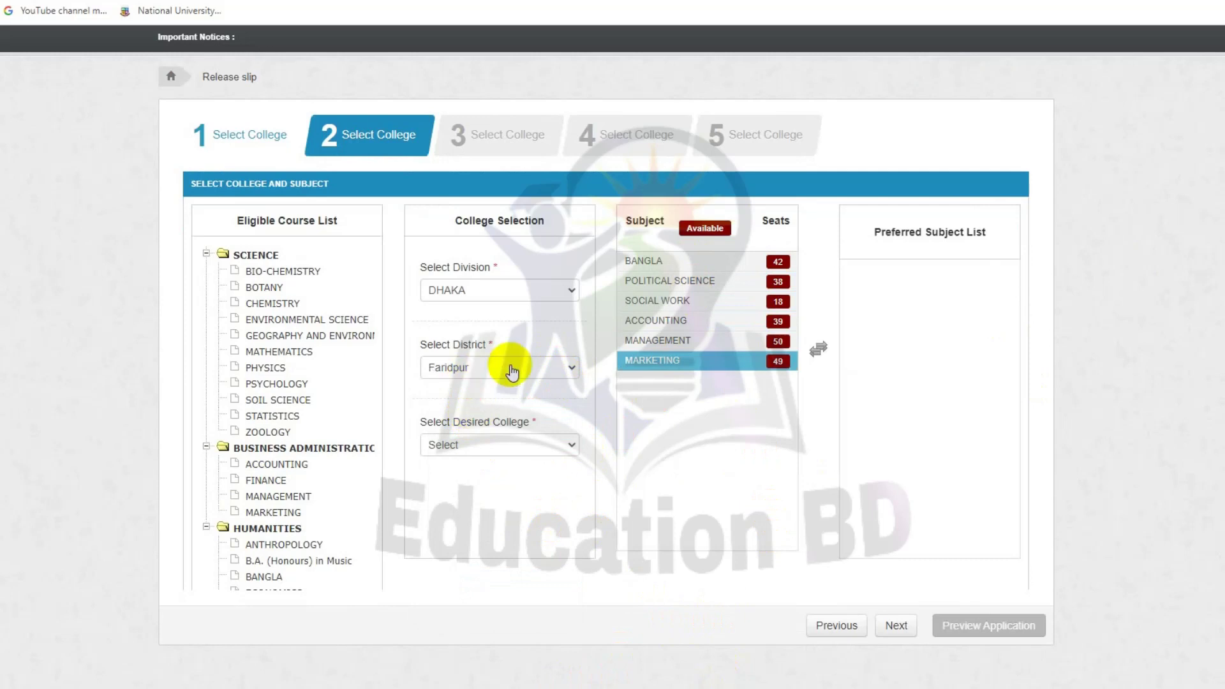
left_click(570, 450)
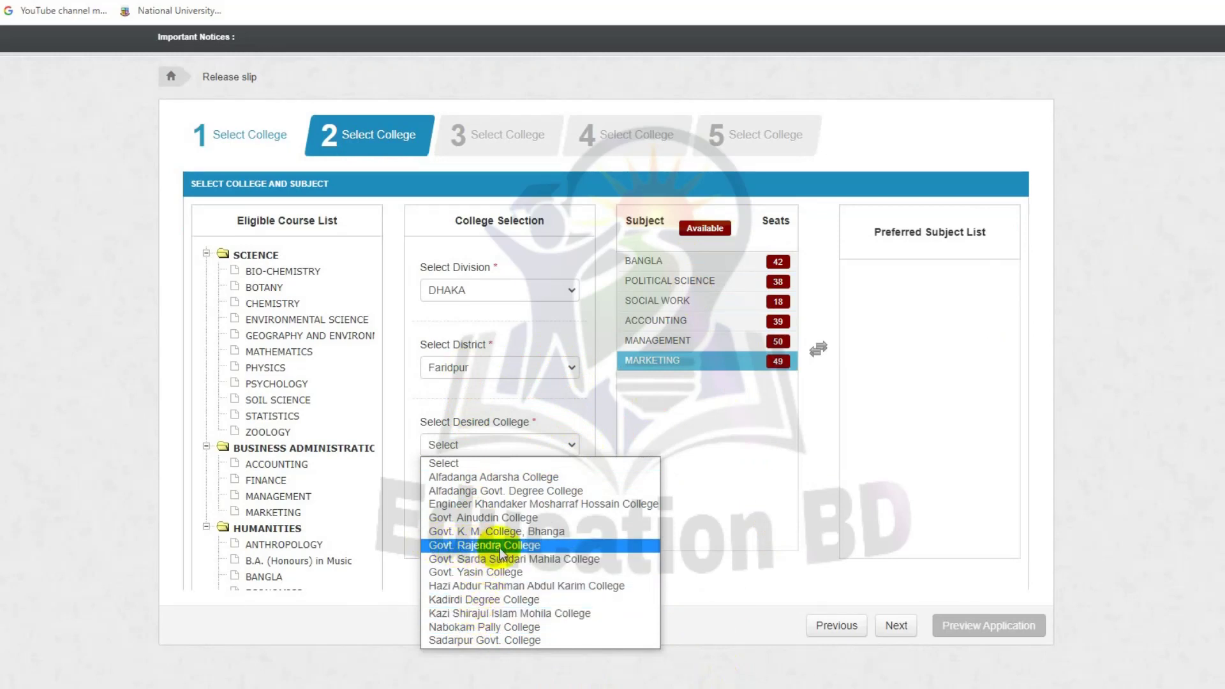
left_click(523, 546)
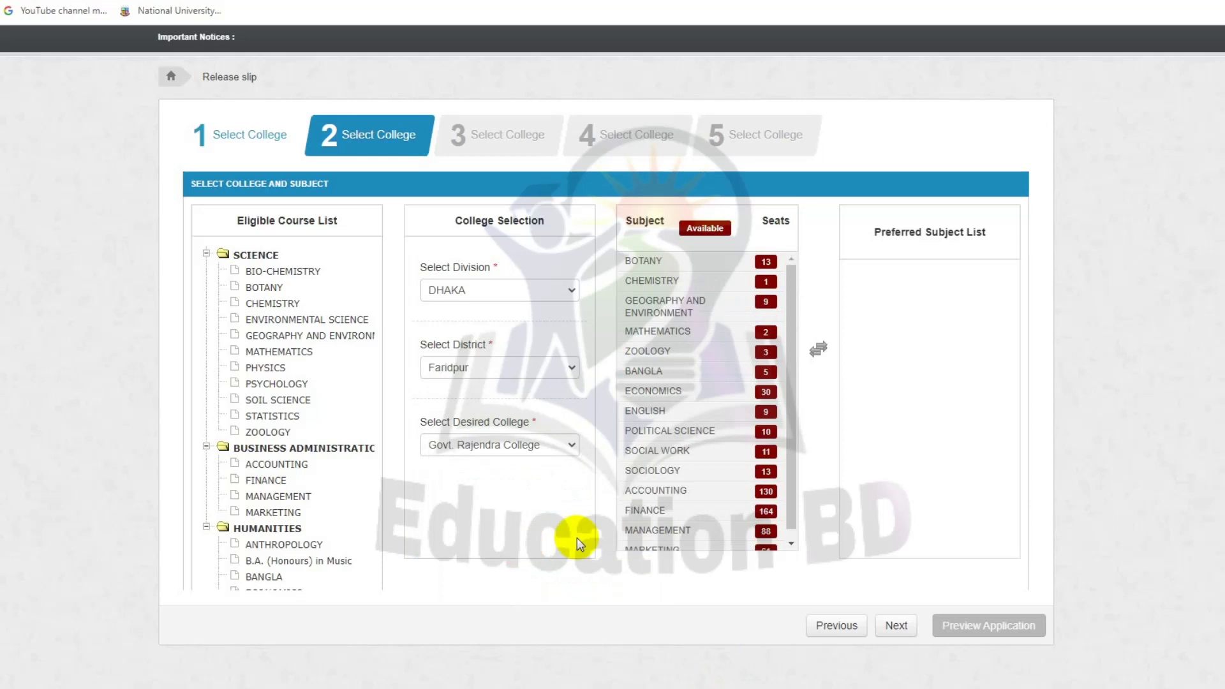
Step: Start the preferred subject list with Botany, Economics, Geography and Environment, and Bangla, in that order
scroll(781, 453, "down", 1)
scroll(727, 536, "up", 1)
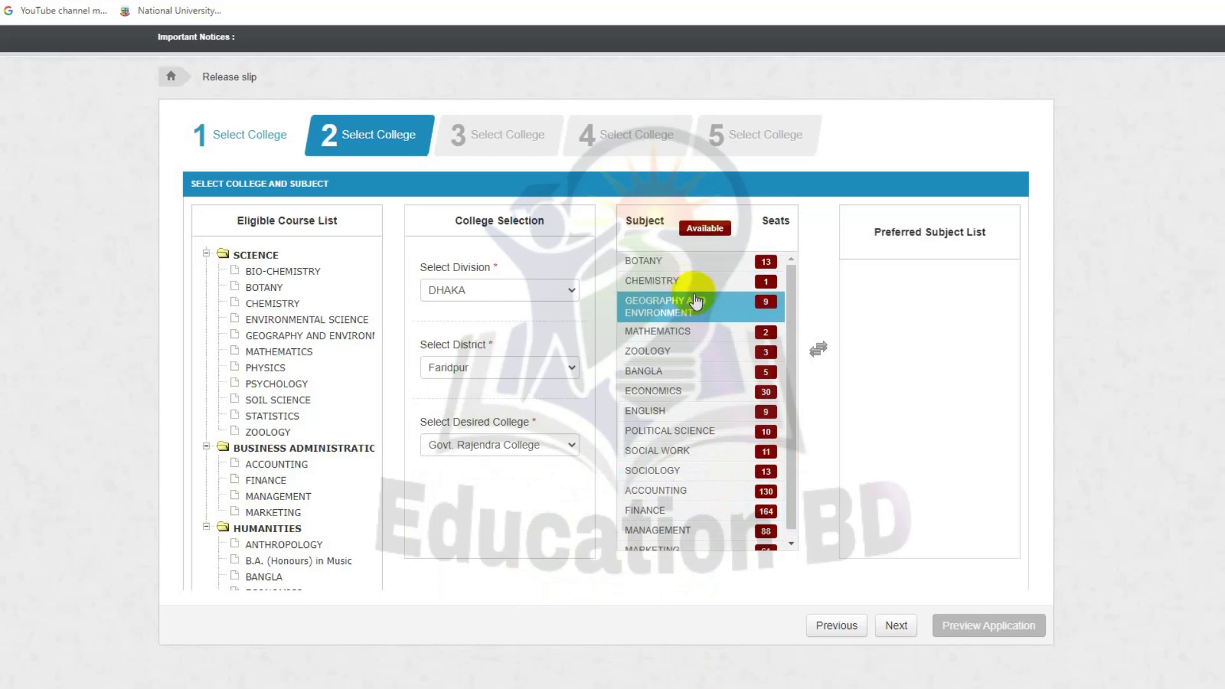
left_click(767, 268)
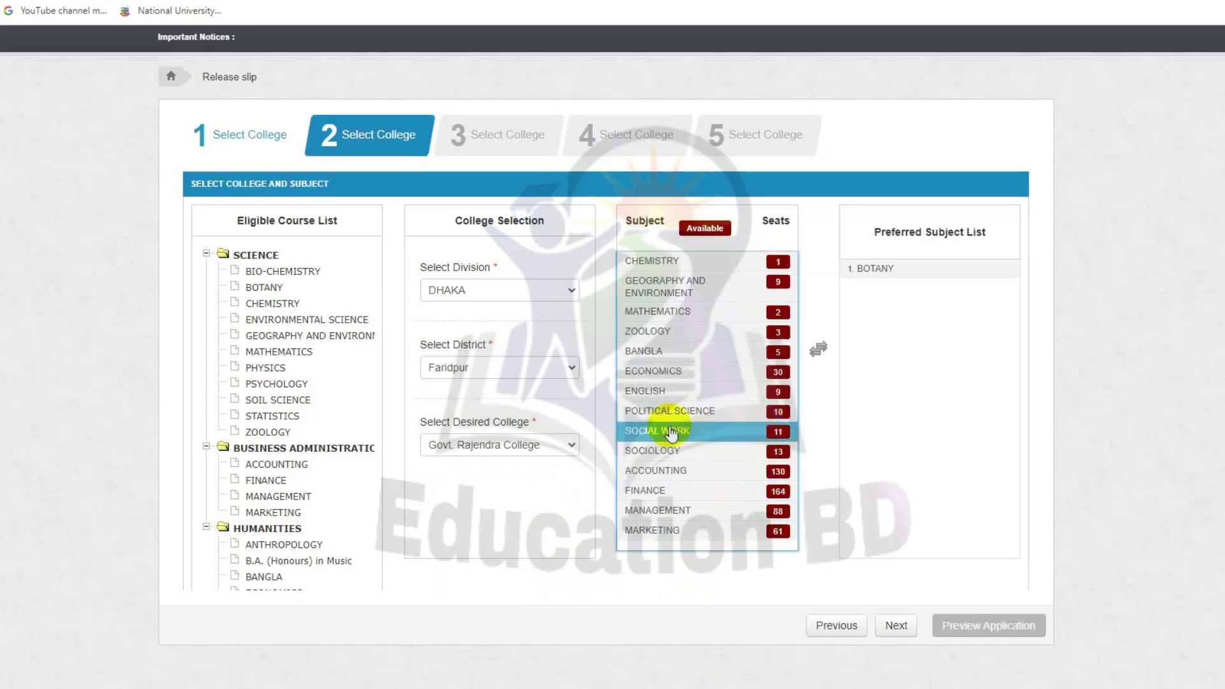
left_click(781, 376)
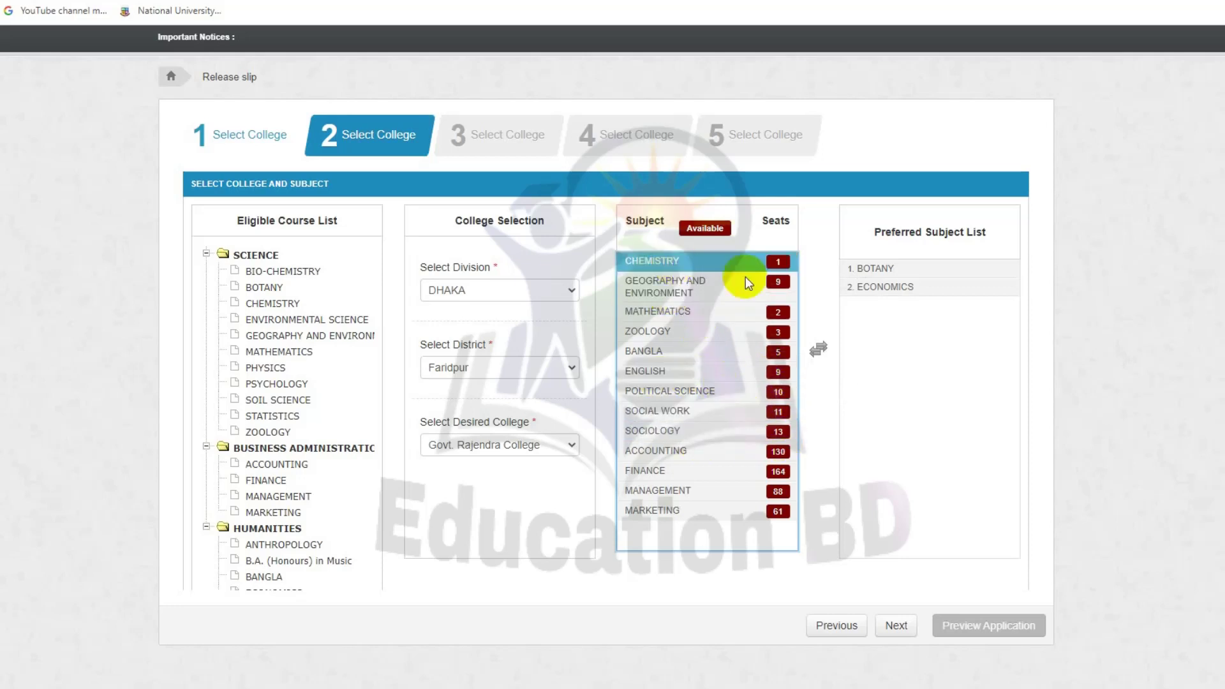
left_click(769, 292)
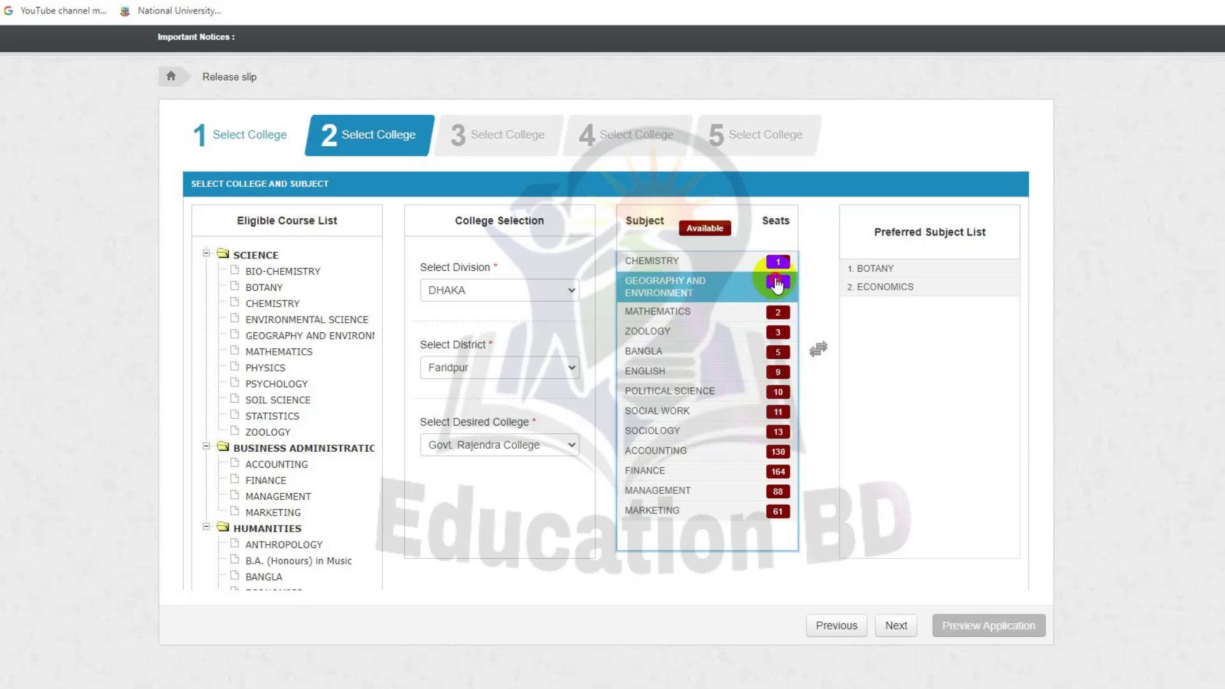
left_click(775, 285)
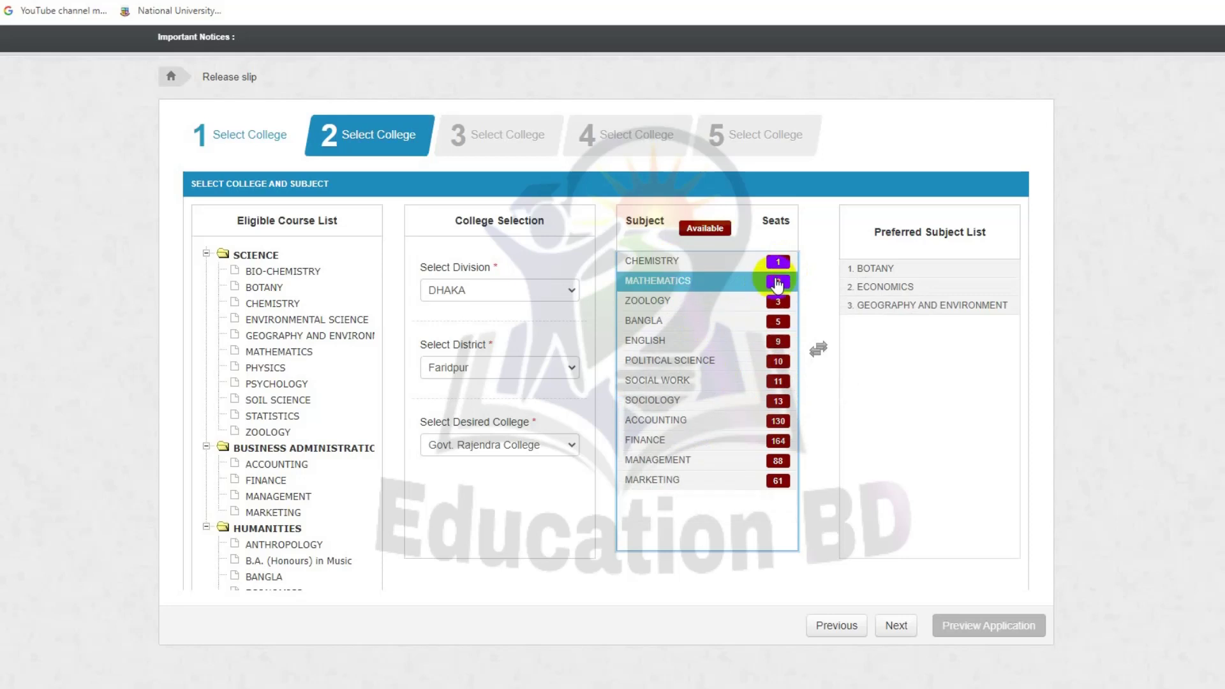
left_click(779, 321)
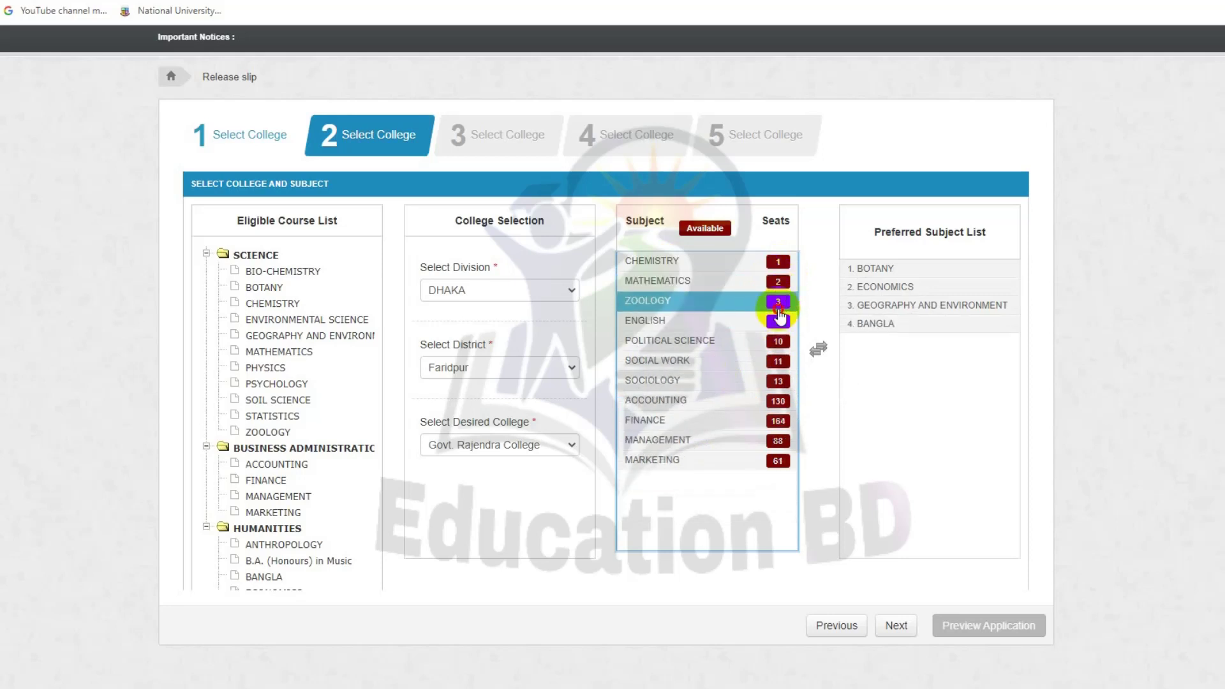
Step: Extend the preferred subject list with Zoology, Mathematics, Chemistry, English, Political Science, Social Work and Sociology, in that order
left_click(779, 301)
left_click(779, 282)
left_click(776, 262)
left_click(777, 263)
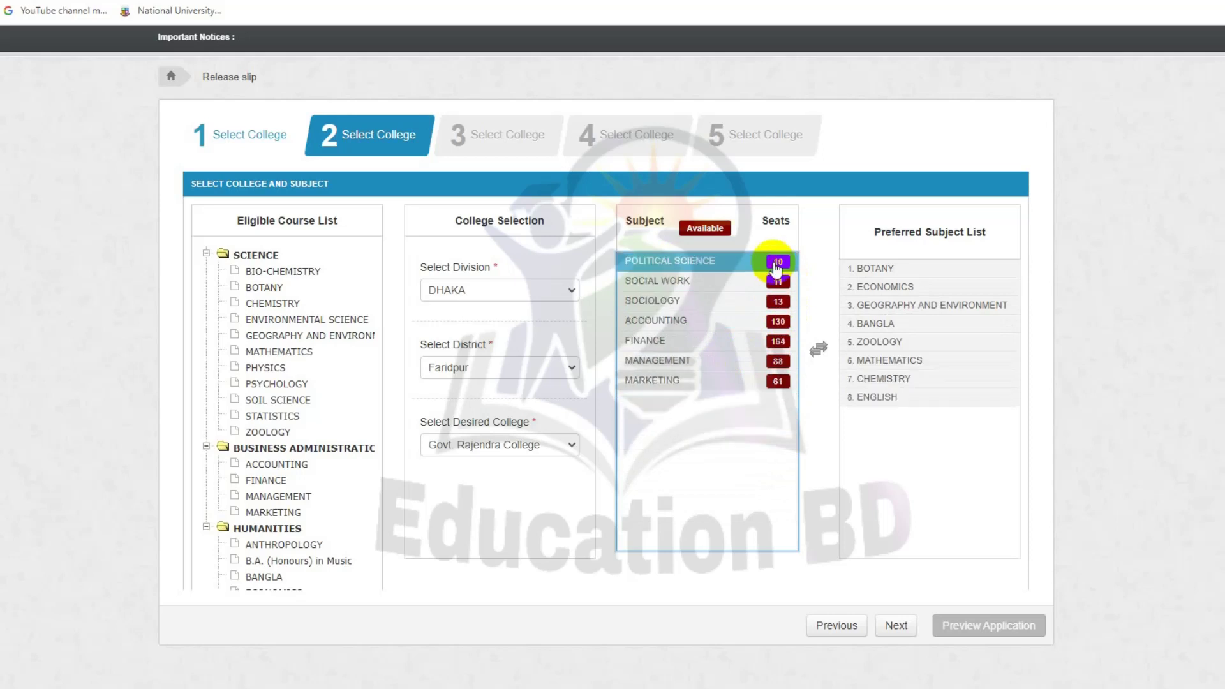
left_click(775, 263)
left_click(687, 262)
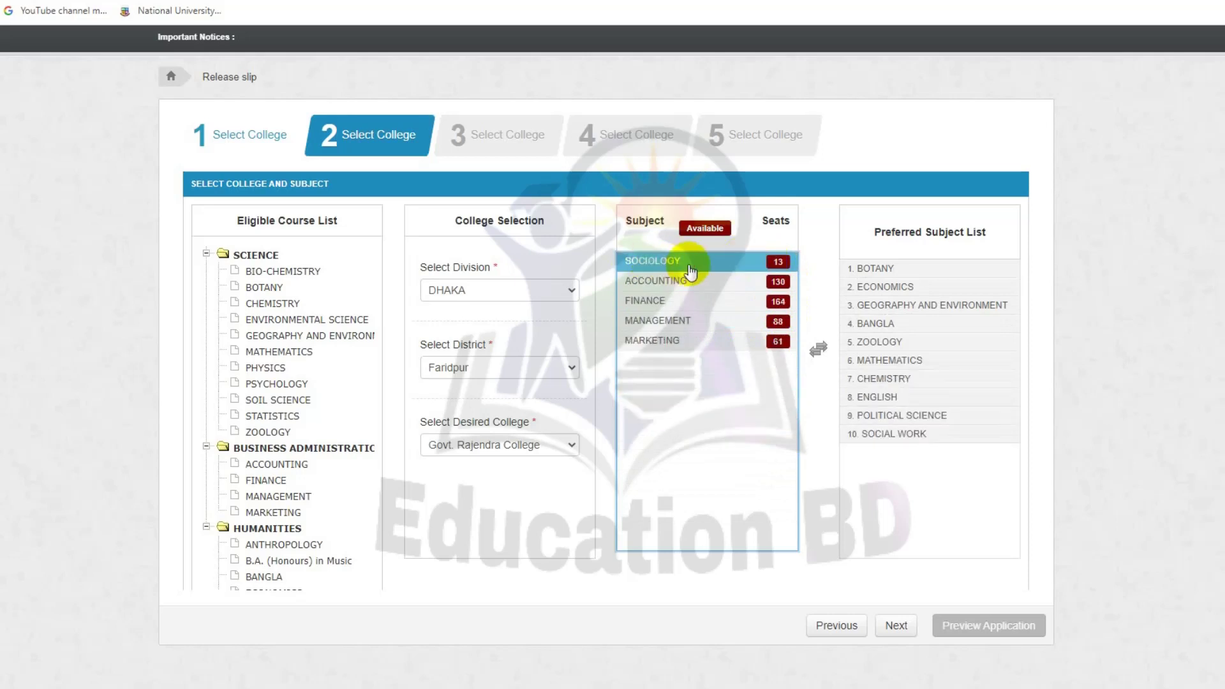
left_click(688, 265)
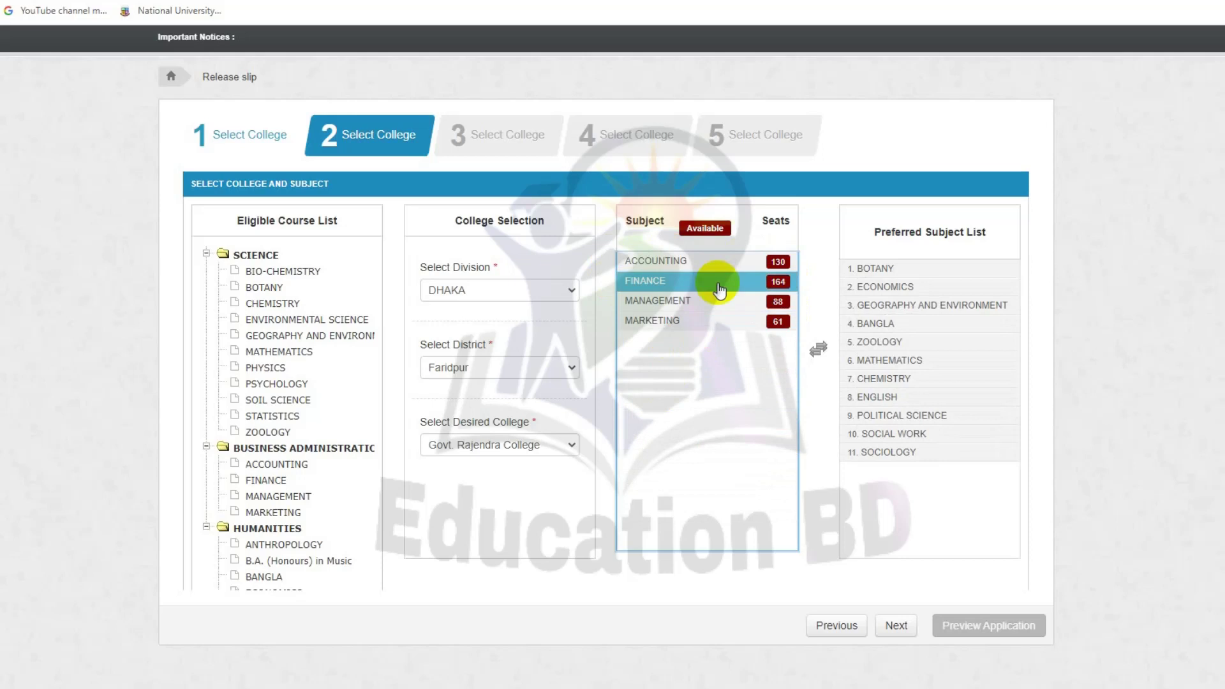
Step: Proceed to the third college selection page and open its division choices
left_click(894, 627)
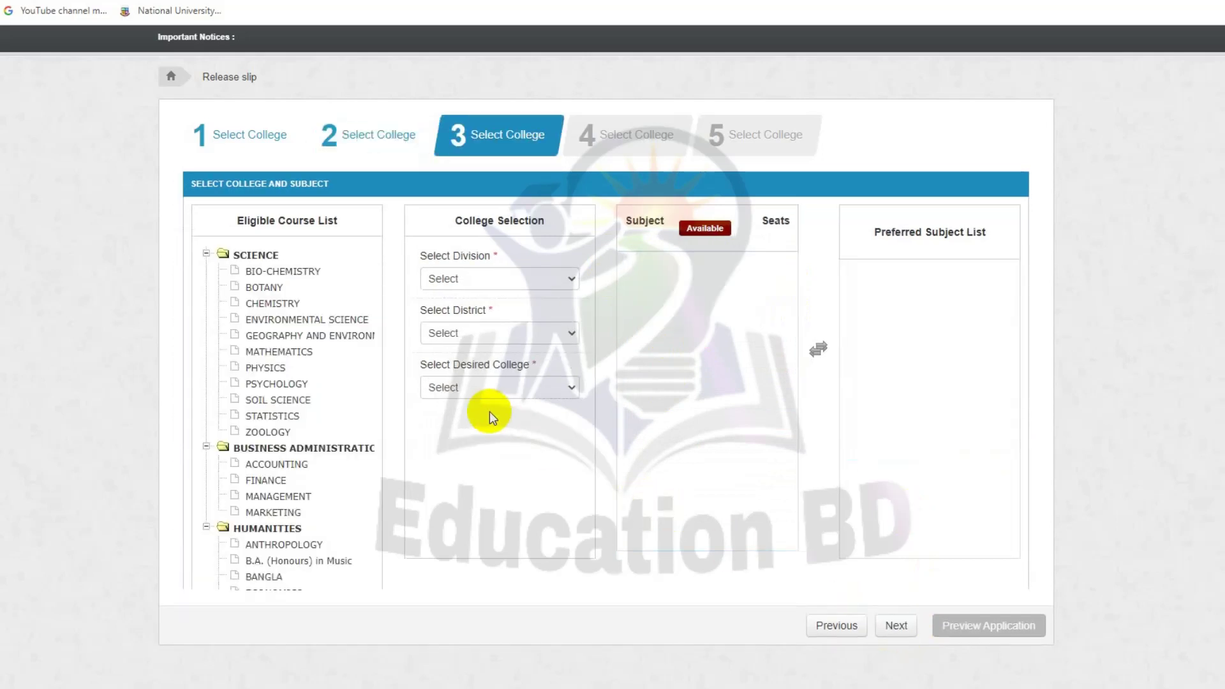
left_click(550, 281)
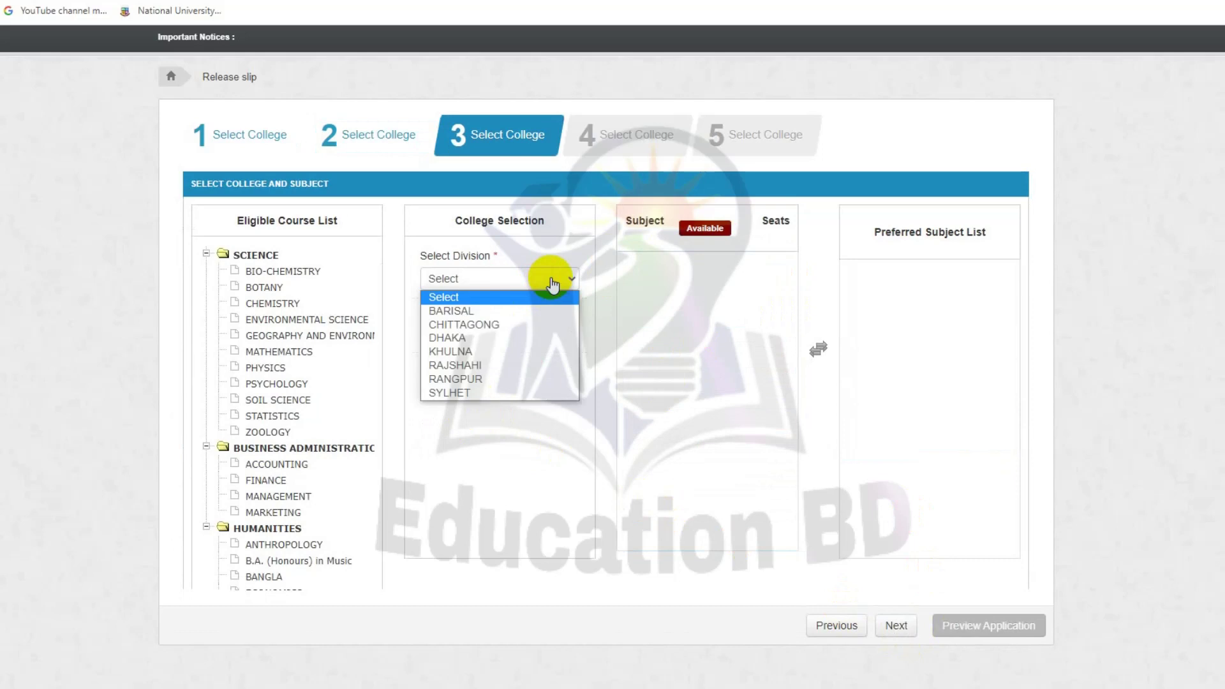